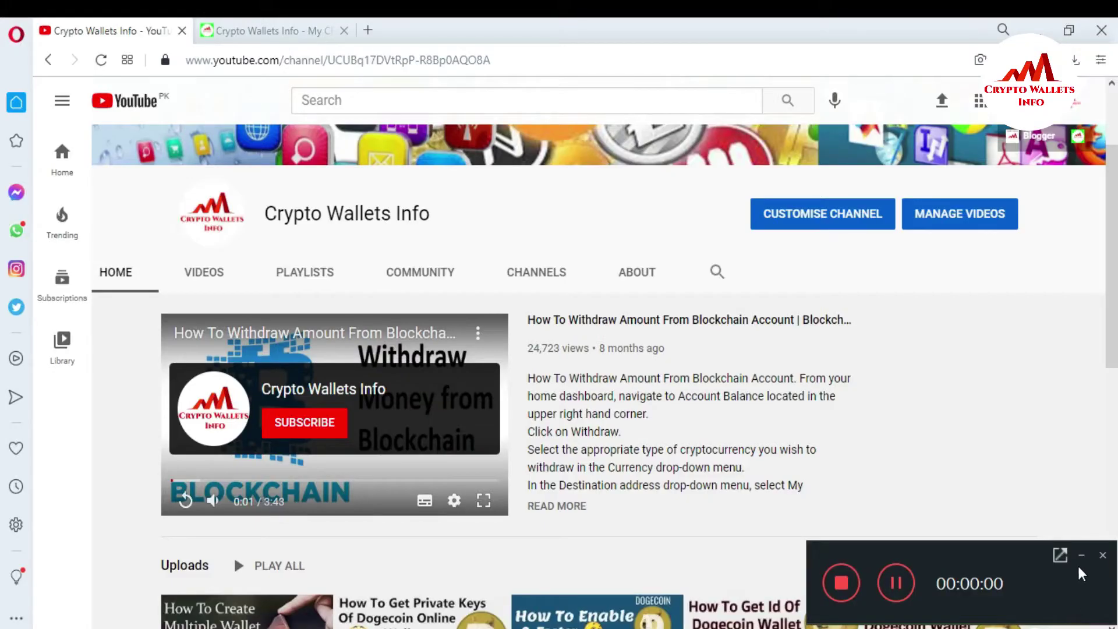
# Switch to the Crypto Wallets Info tab showing the 'How To Create Multiple Wallet in Dogecoin Wallet' post.
pyautogui.click(1081, 555)
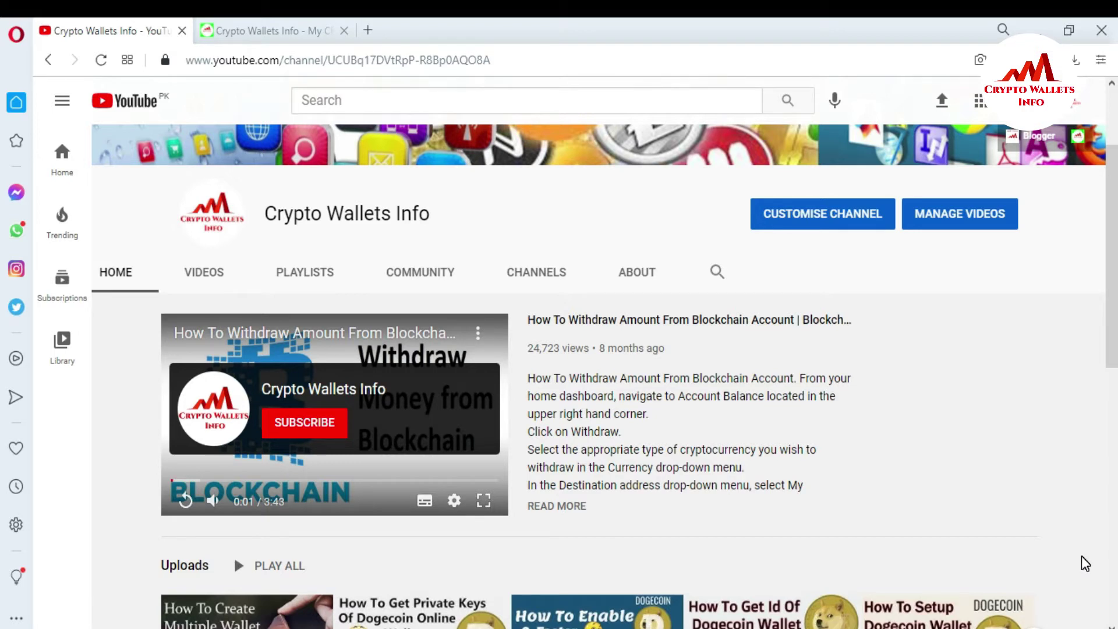
pyautogui.click(424, 211)
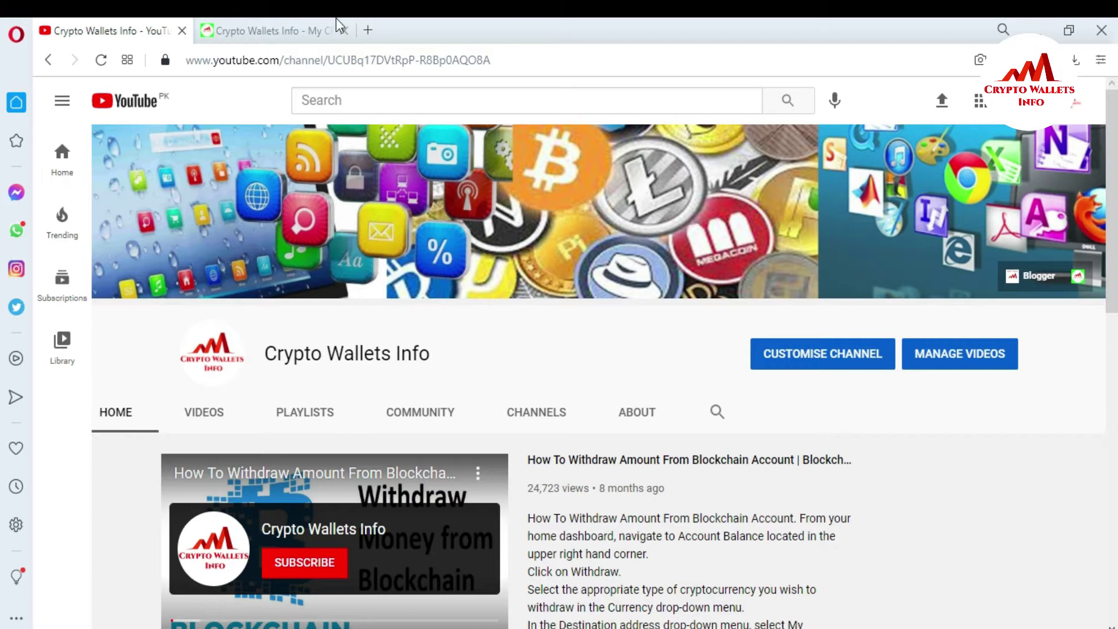
pyautogui.click(261, 27)
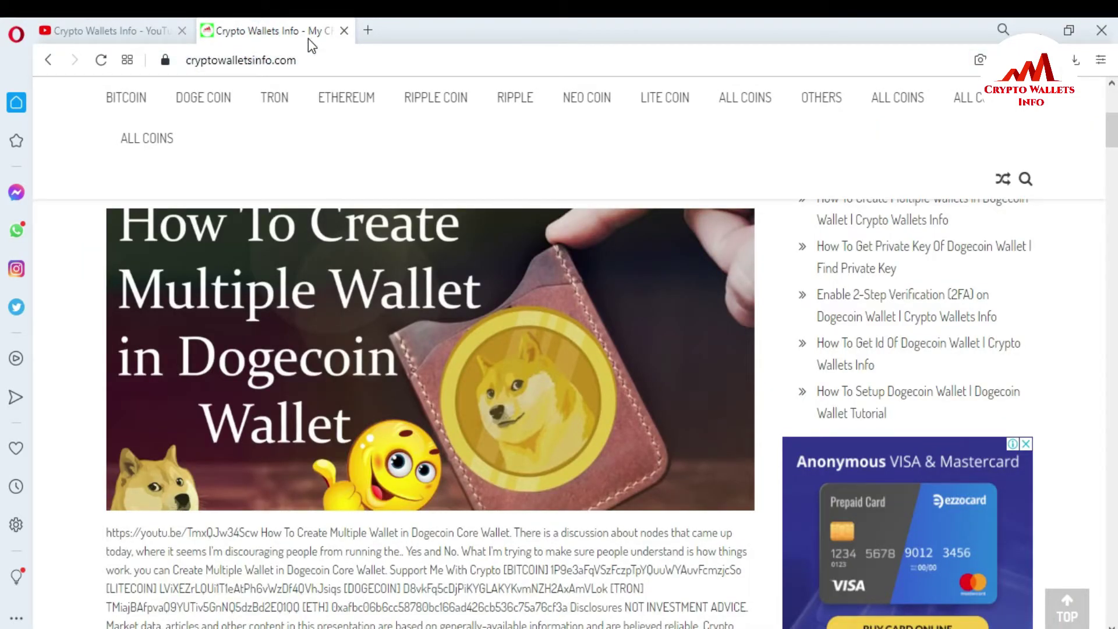
# Load the my.dogechain.info wallet overview page in a new Opera tab.
pyautogui.click(368, 26)
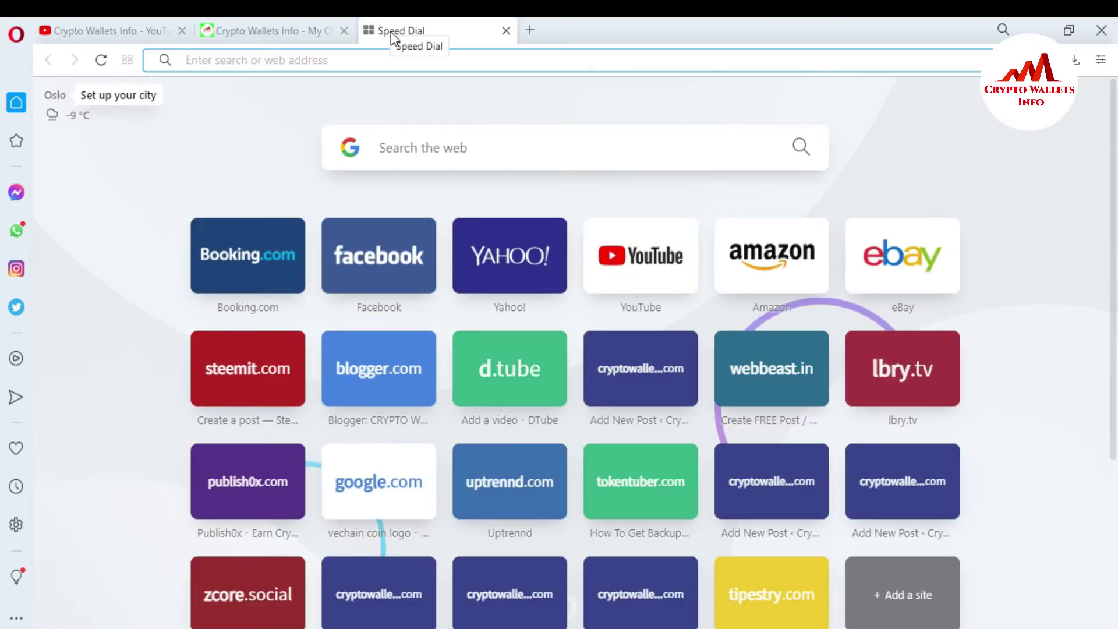
pyautogui.click(393, 53)
pyautogui.write('myetherwallet.com')
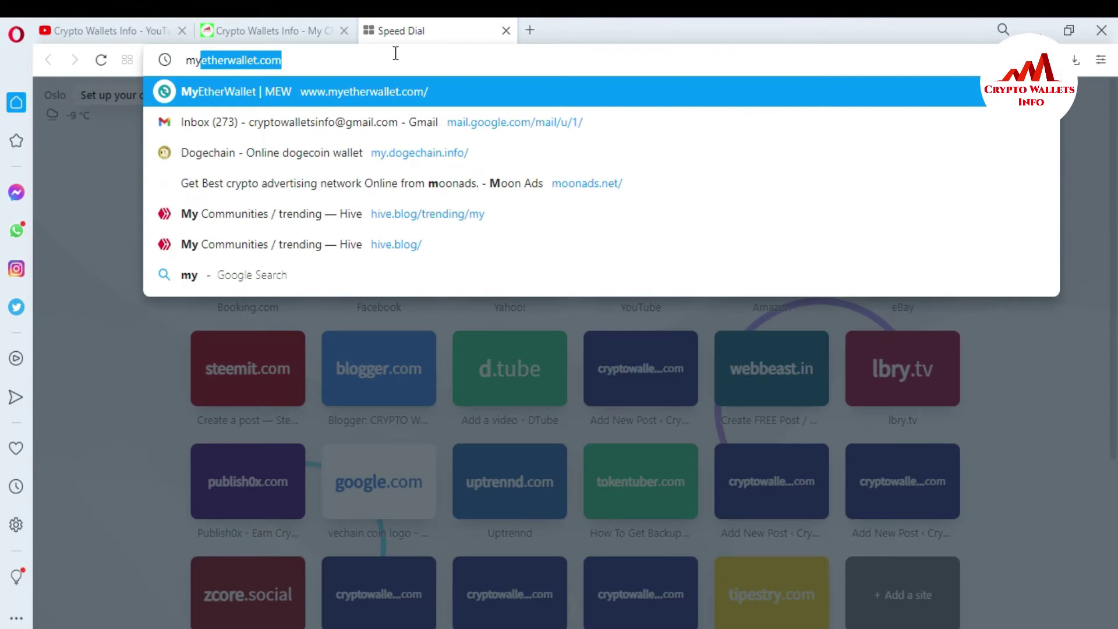
pyautogui.click(398, 146)
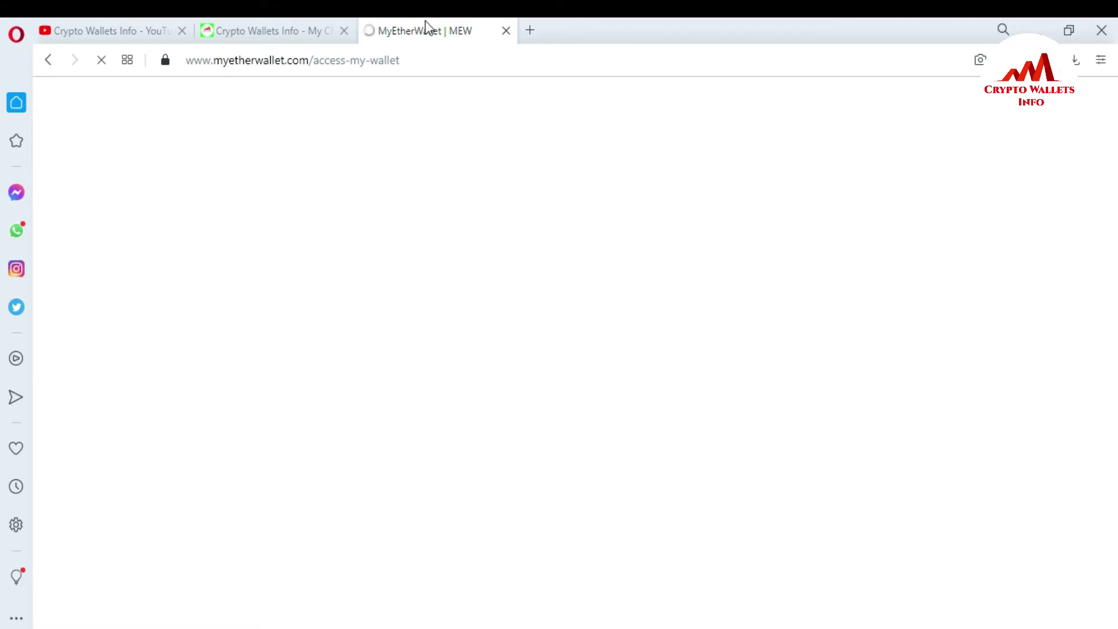
pyautogui.click(426, 56)
pyautogui.write('mail.google.com/mail/u/1/#inbox')
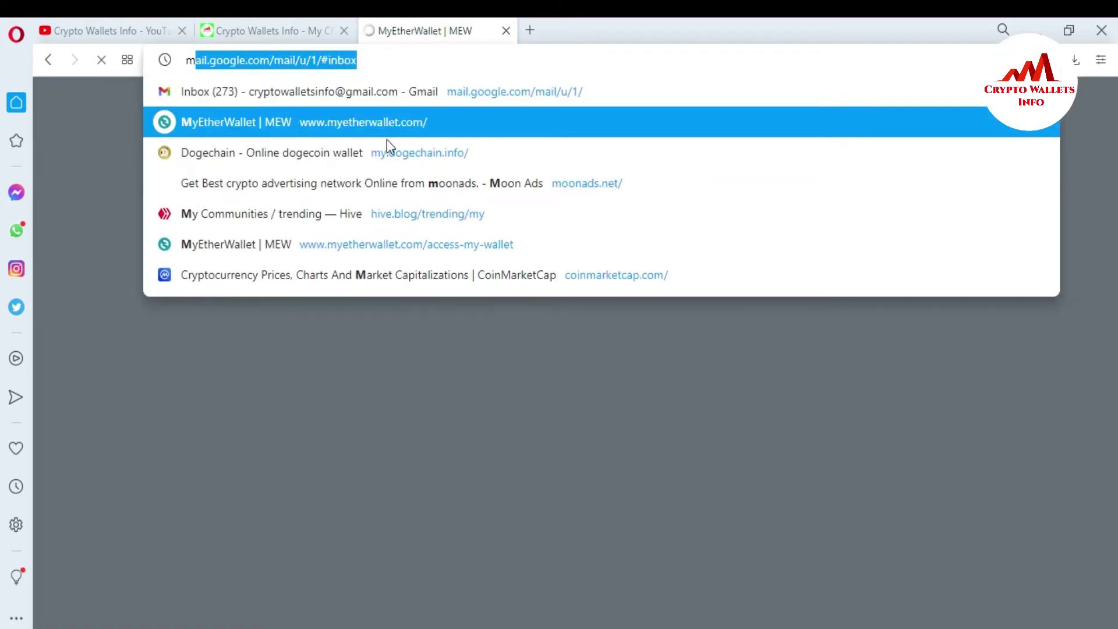
pyautogui.press('Return')
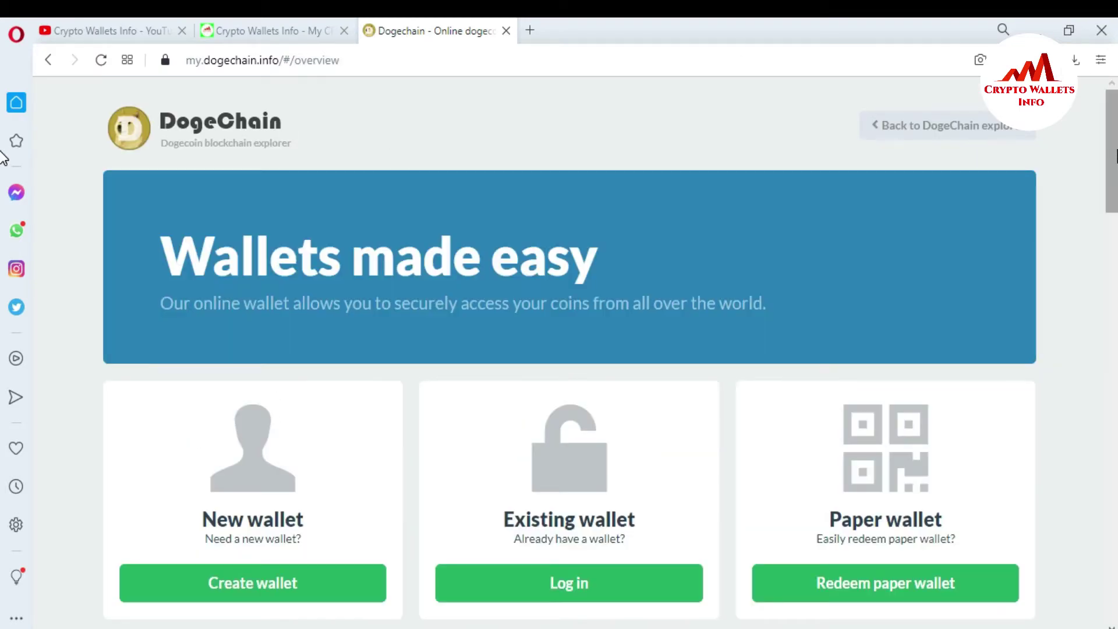
# Log in to the existing Dogechain wallet with the wallet password.
pyautogui.scroll(-1, 3, 175)
pyautogui.scroll(-5, 3, 175)
pyautogui.scroll(1, 3, 211)
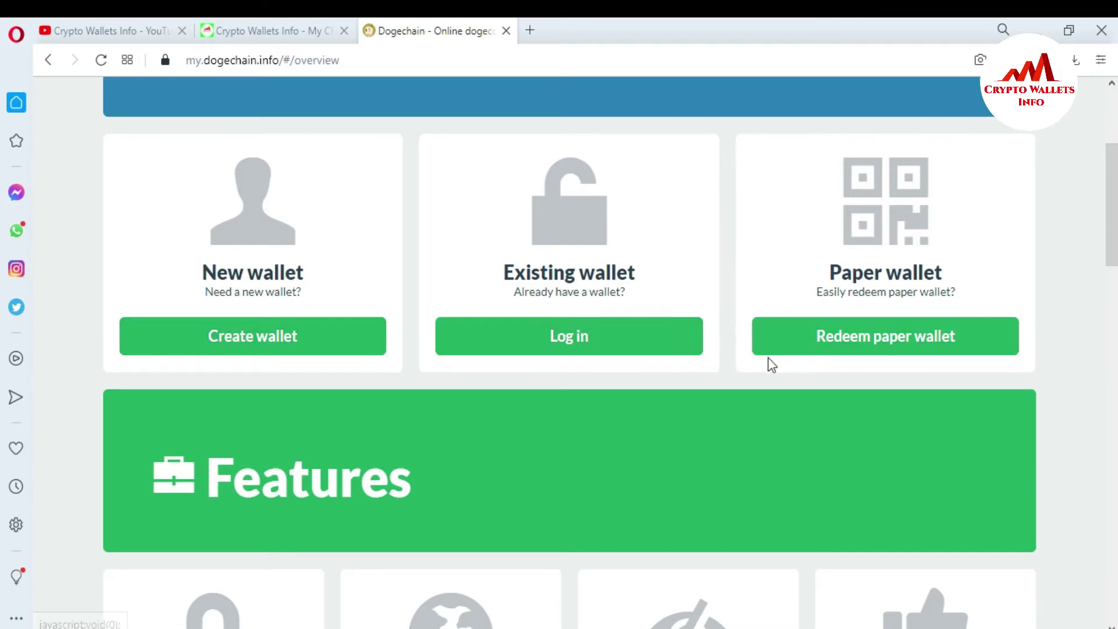
pyautogui.click(575, 338)
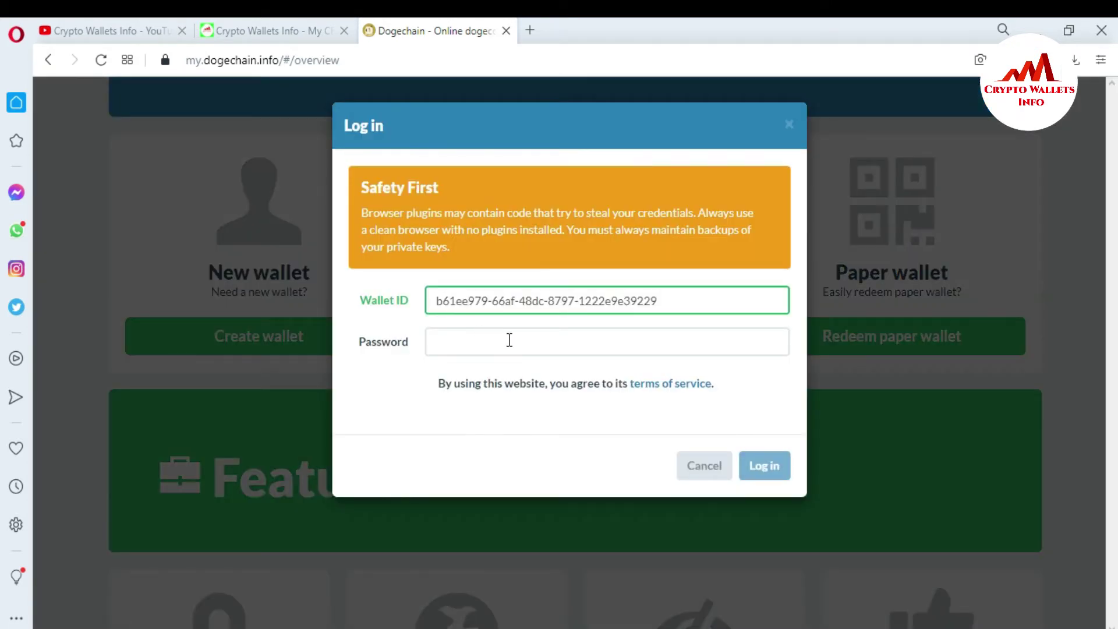
pyautogui.click(527, 349)
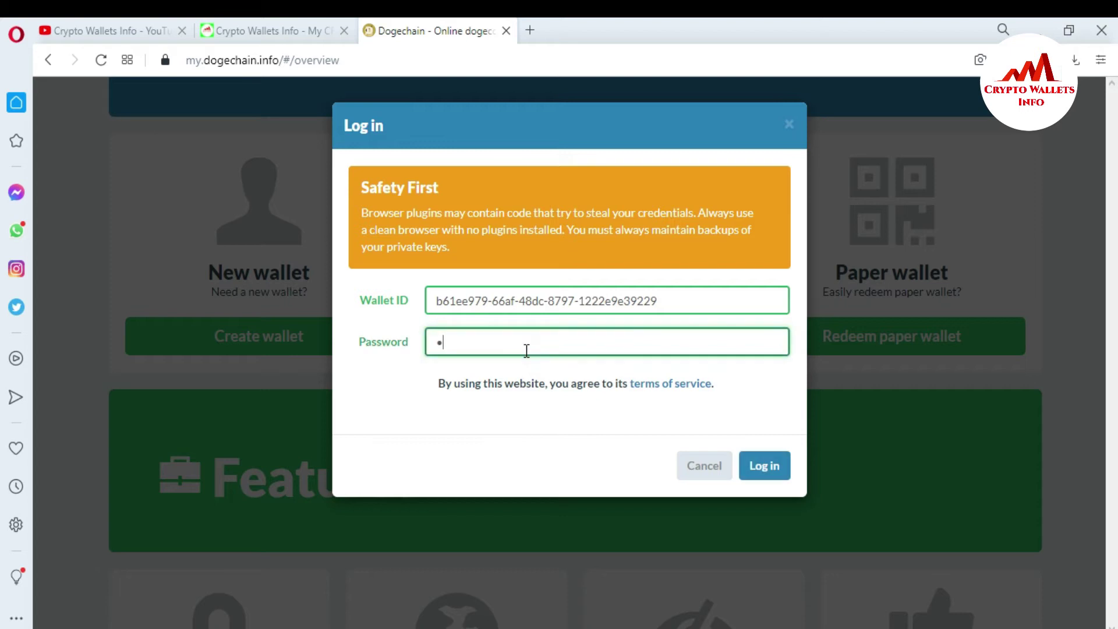
pyautogui.click(758, 469)
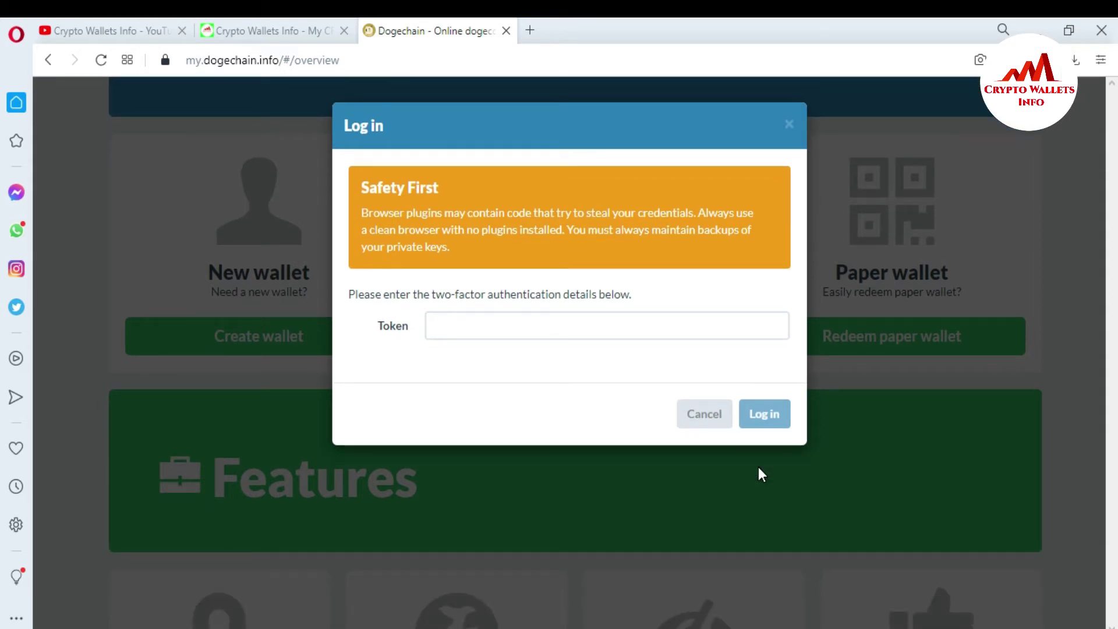
# Enter the two-factor authentication token to reach the My Wallet dashboard.
pyautogui.click(661, 325)
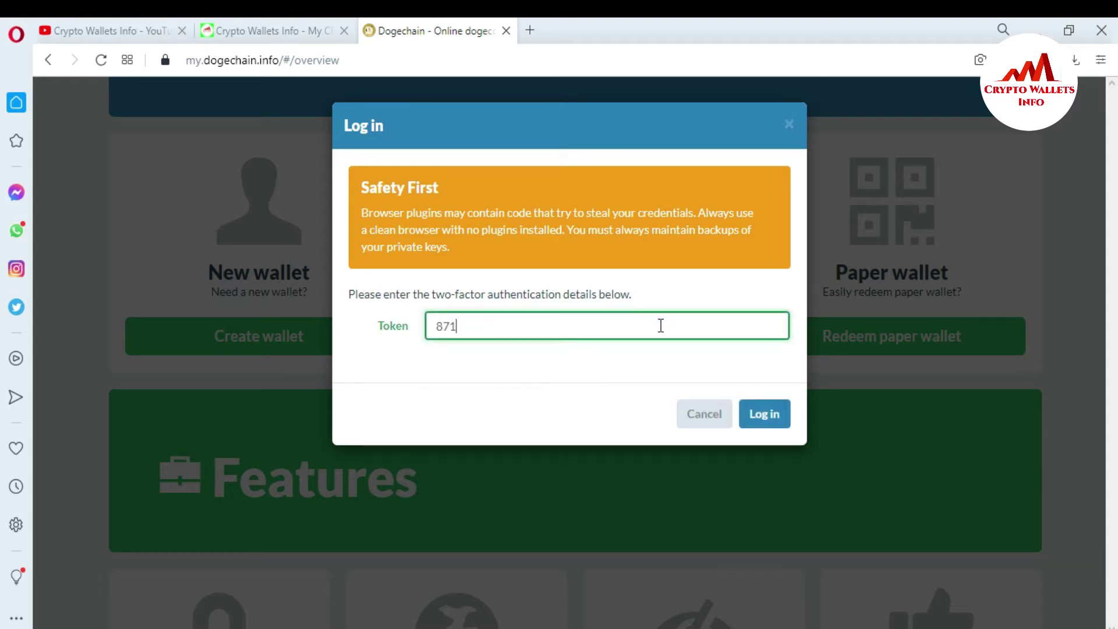
pyautogui.click(765, 414)
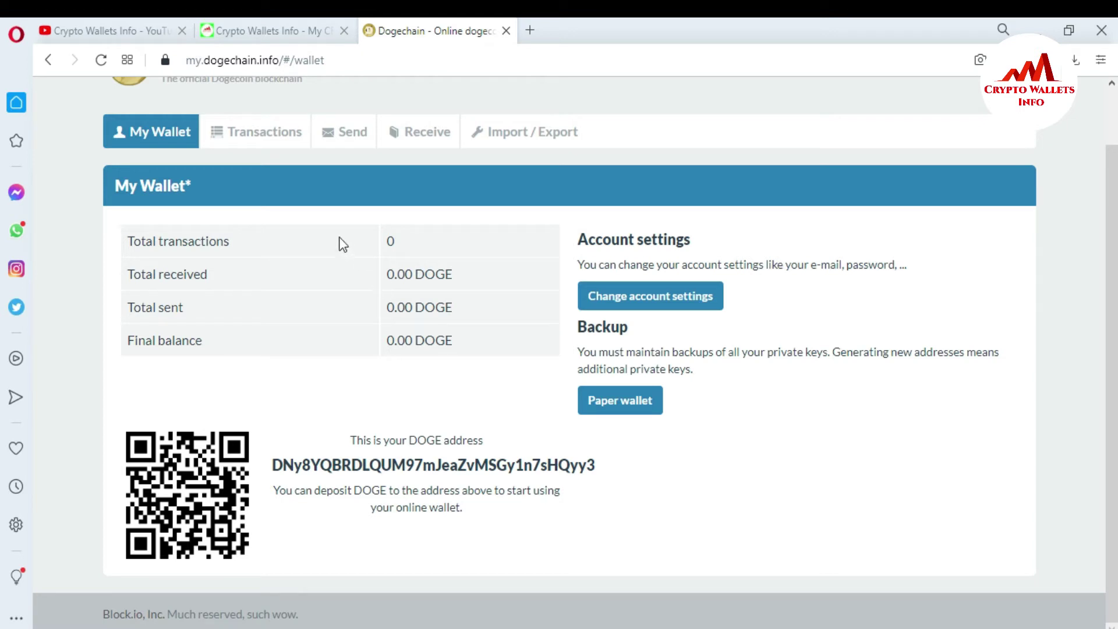
# Generate a fifth receiving address on the Receive tab, then go back to My Wallet.
pyautogui.click(417, 140)
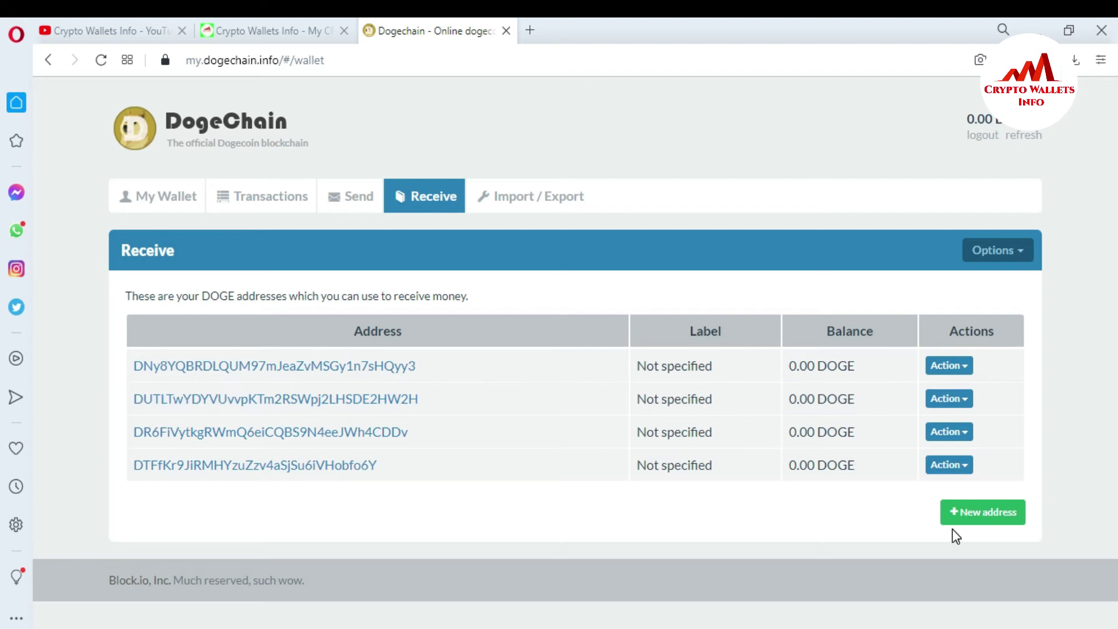
pyautogui.click(980, 516)
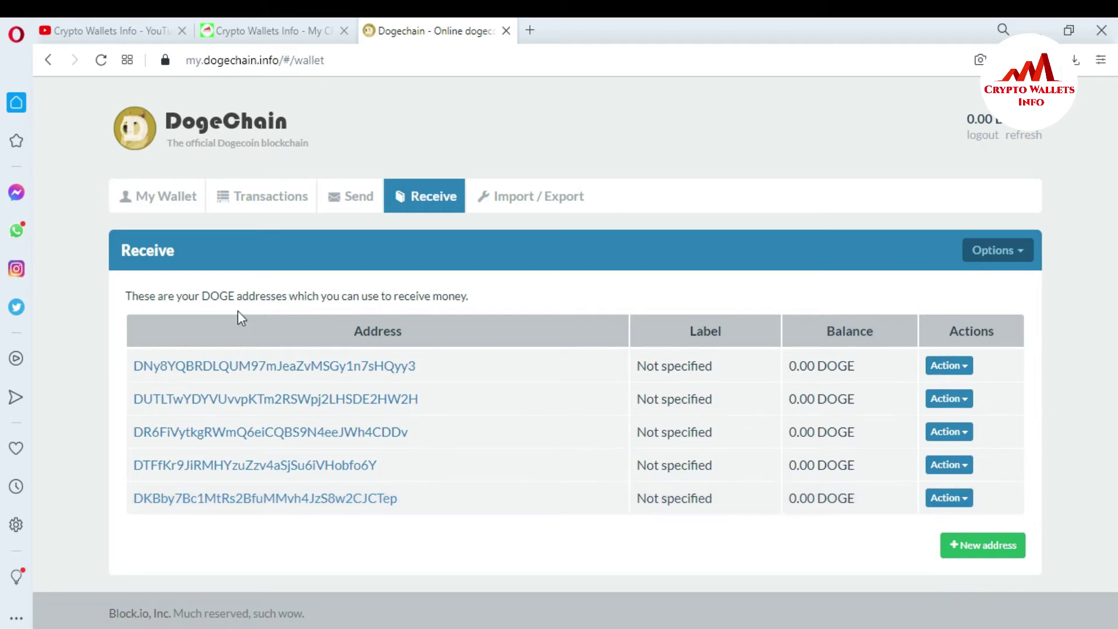
pyautogui.click(143, 200)
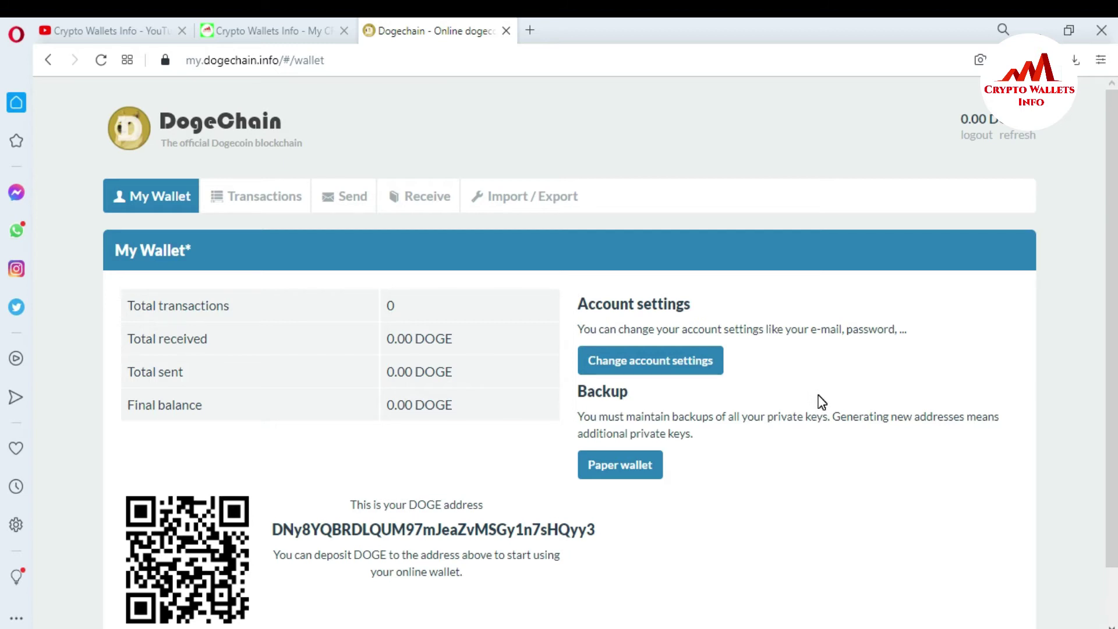
# Download the paper wallet PDF backup and show Opera's downloads list.
pyautogui.click(618, 477)
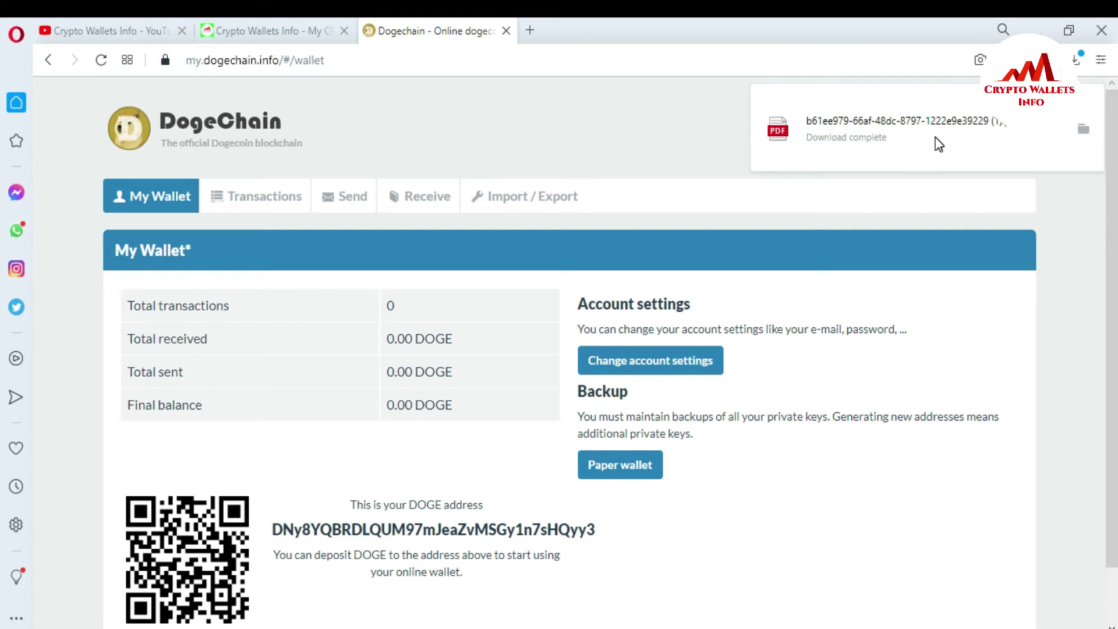
pyautogui.click(990, 131)
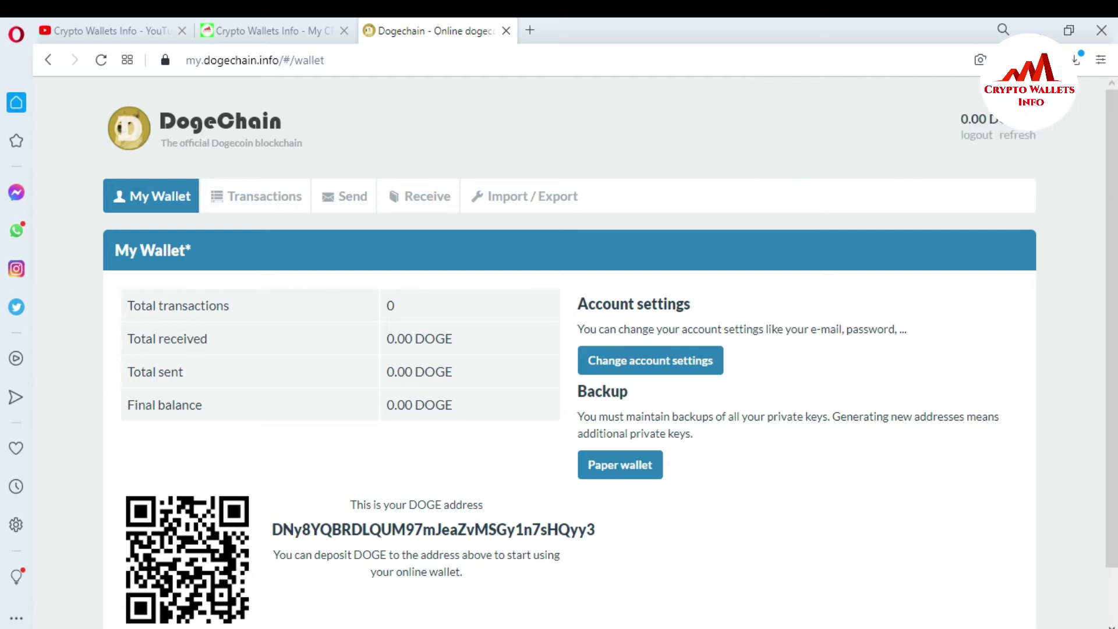
pyautogui.click(1076, 60)
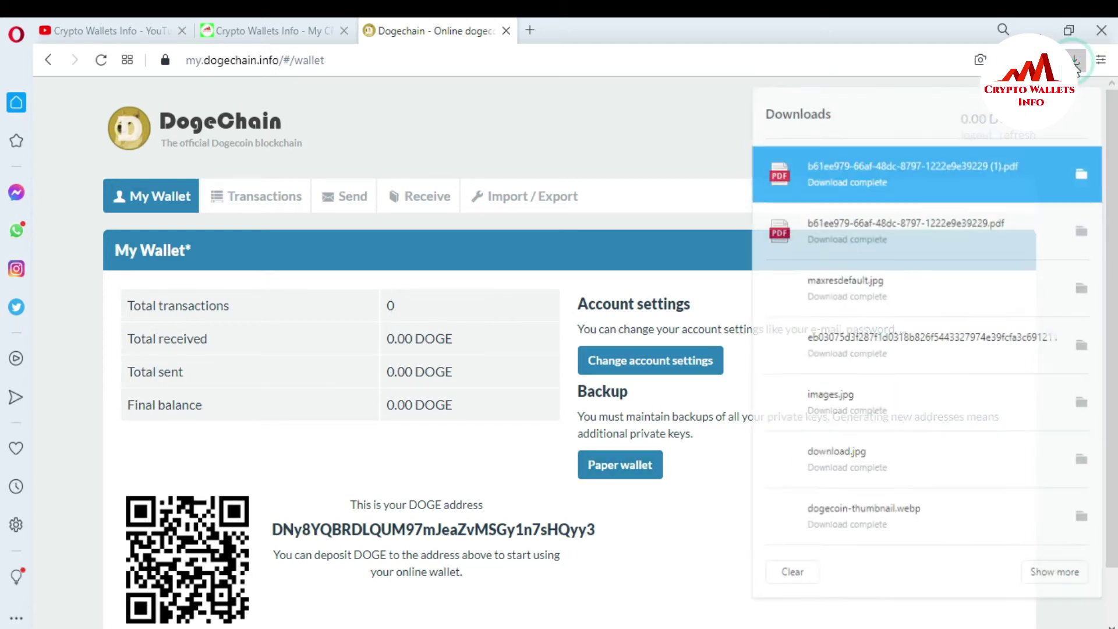
# Open the newest paper wallet PDF from Downloads and scroll through its addresses and QR codes.
pyautogui.click(846, 185)
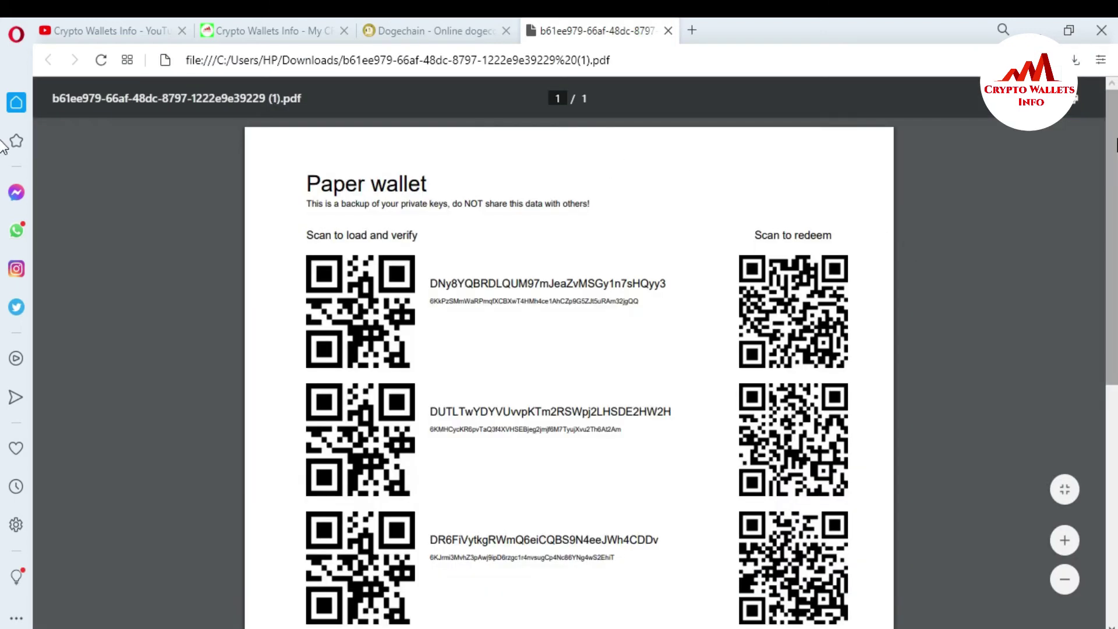
pyautogui.scroll(-6, 3, 350)
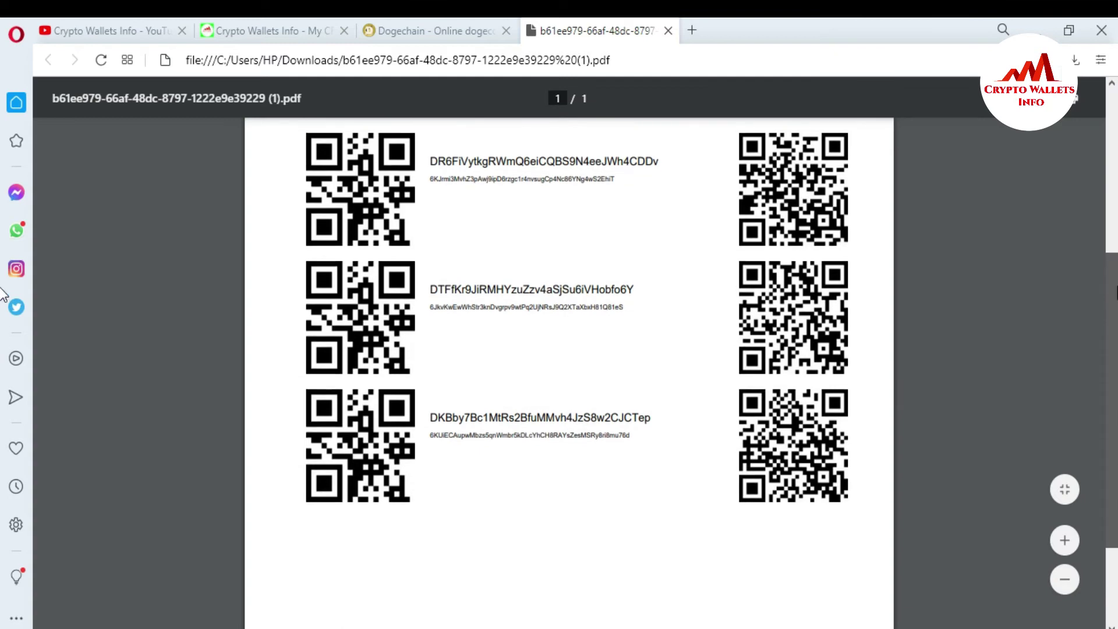
pyautogui.scroll(6, 1112, 156)
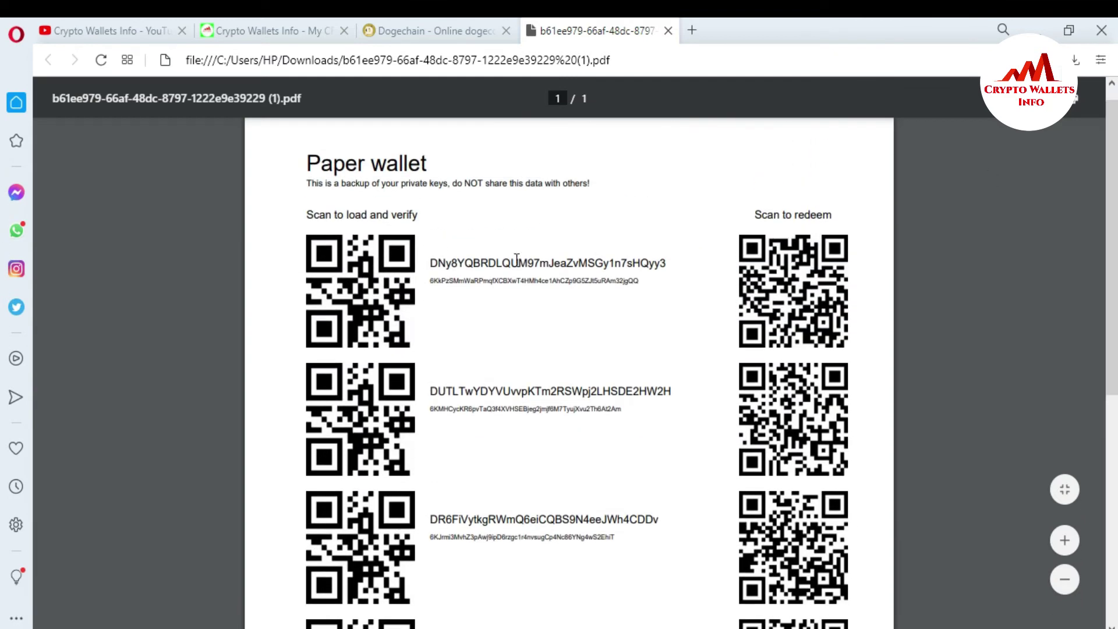
pyautogui.click(506, 269)
pyautogui.scroll(-4, 3, 349)
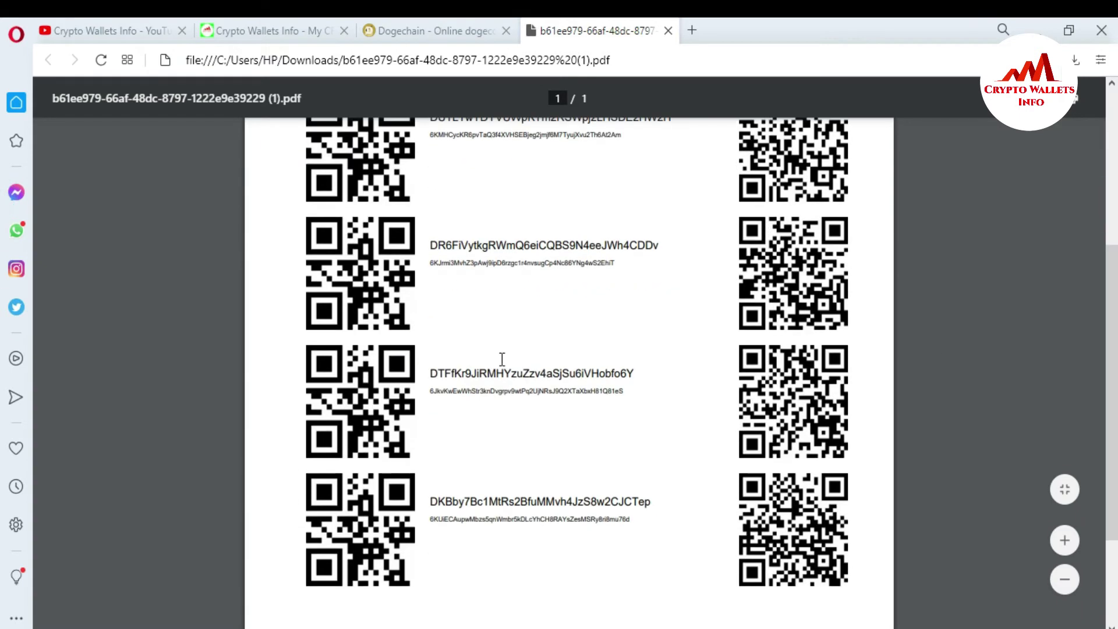
pyautogui.scroll(1, 3, 256)
pyautogui.scroll(4, 3, 256)
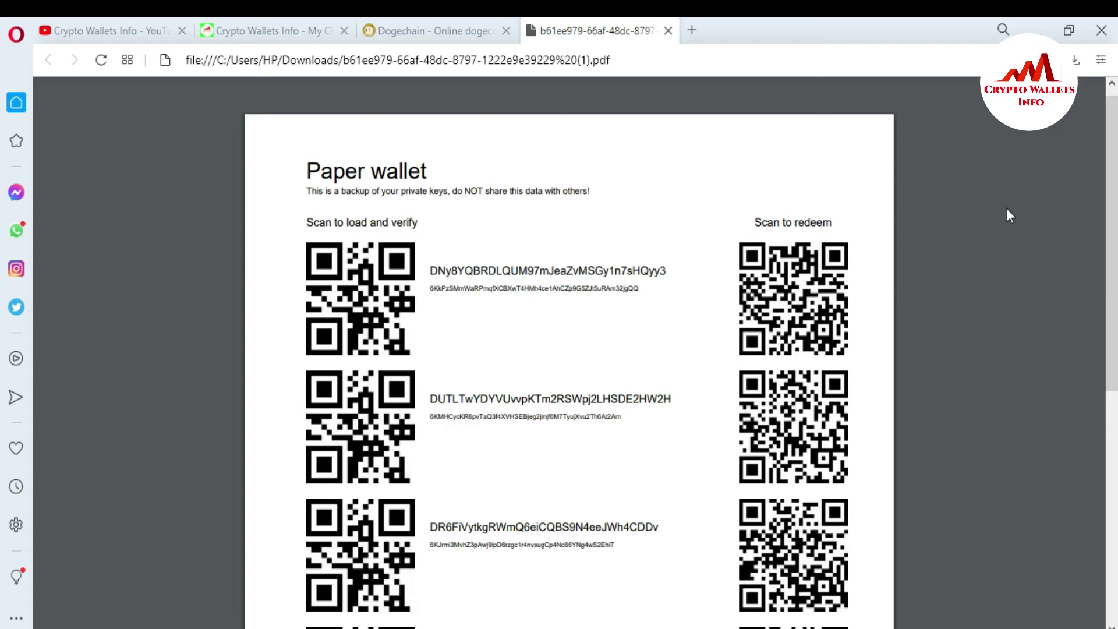
# Select the paper wallet text from the heading down past the last private key.
pyautogui.moveTo(1113, 232); pyautogui.dragTo(1115, 271)
pyautogui.scroll(2, 1115, 271)
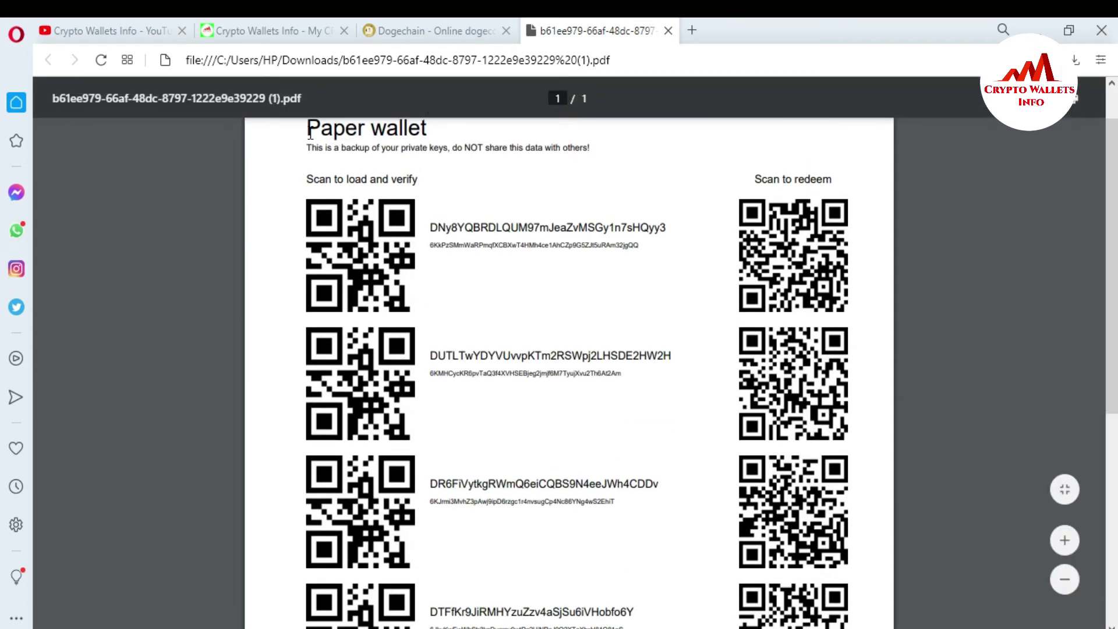
pyautogui.moveTo(311, 134); pyautogui.dragTo(639, 478)
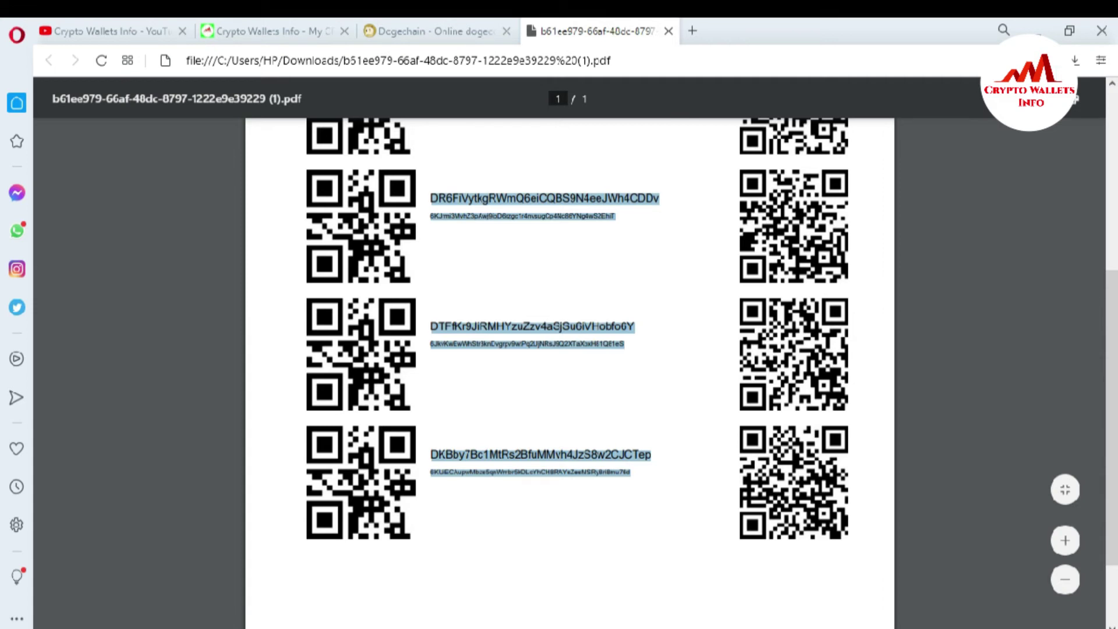
# Paste the paper wallet text into Notepad and add blank lines above the first address.
pyautogui.hotkey('ctrl', 'v')
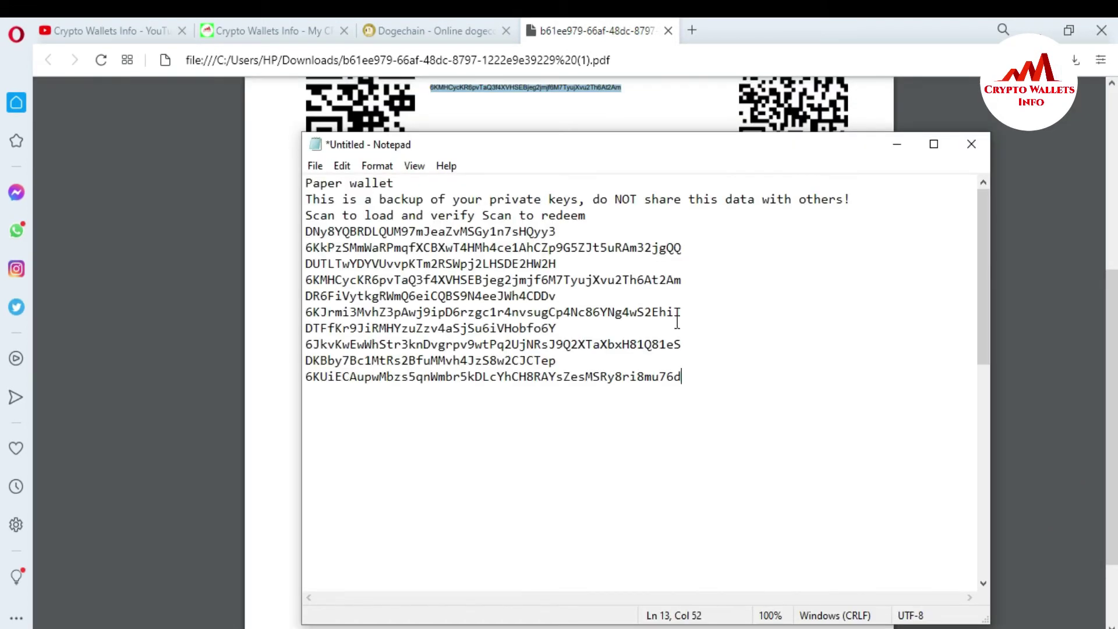
pyautogui.click(677, 322)
pyautogui.click(311, 232)
pyautogui.press('Left')
pyautogui.press('Return')
pyautogui.press('Return')
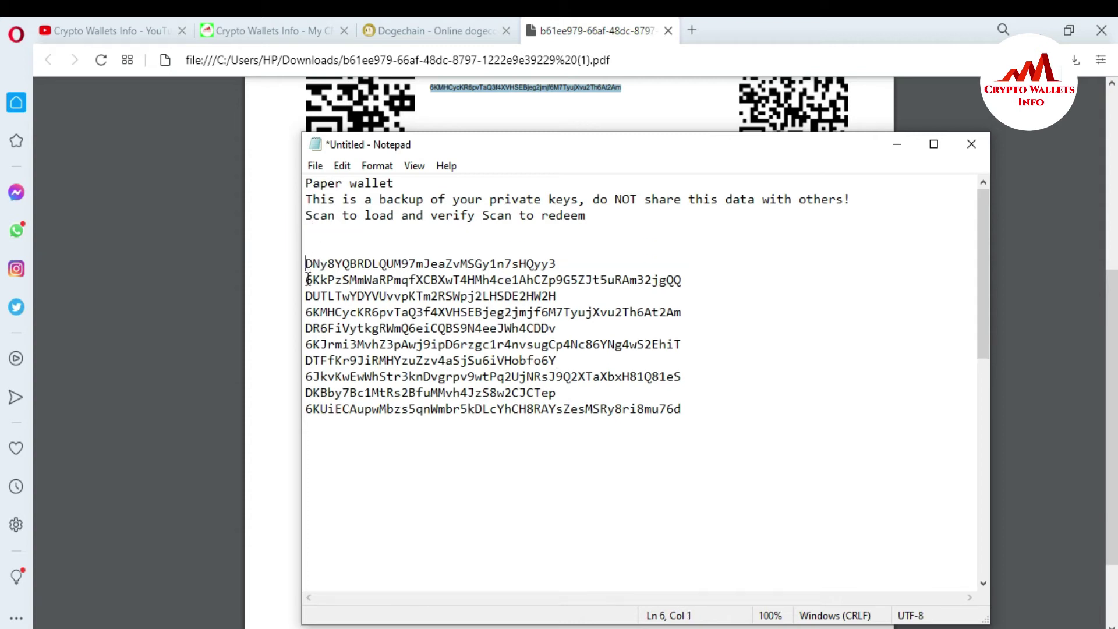
# Insert a blank line before each of the second through fifth address-and-key pairs.
pyautogui.click(306, 294)
pyautogui.press('Return')
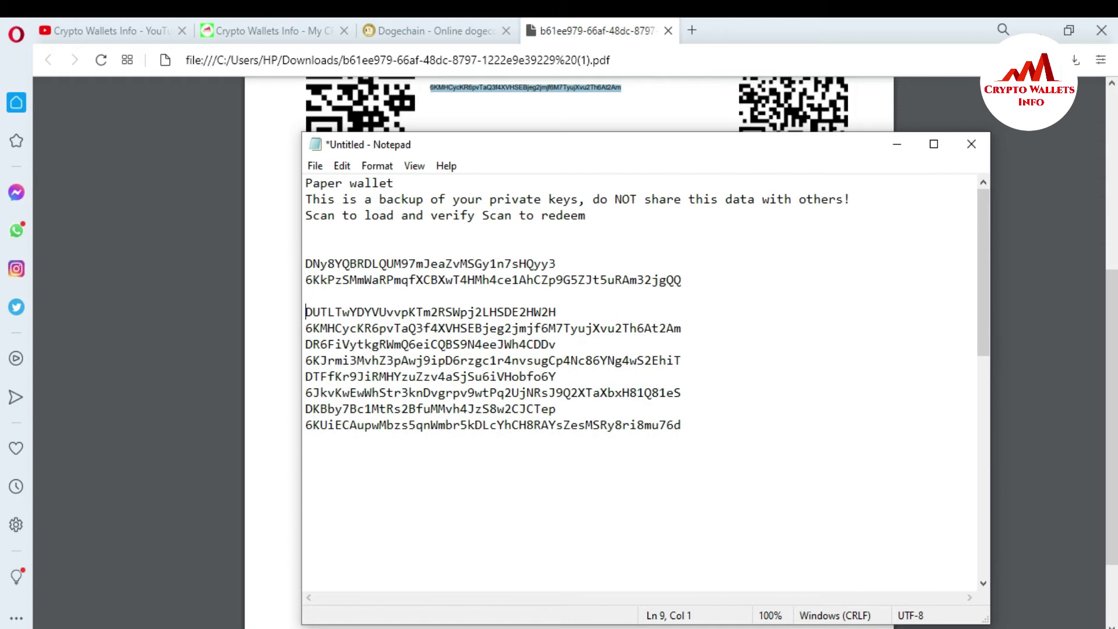
pyautogui.click(307, 346)
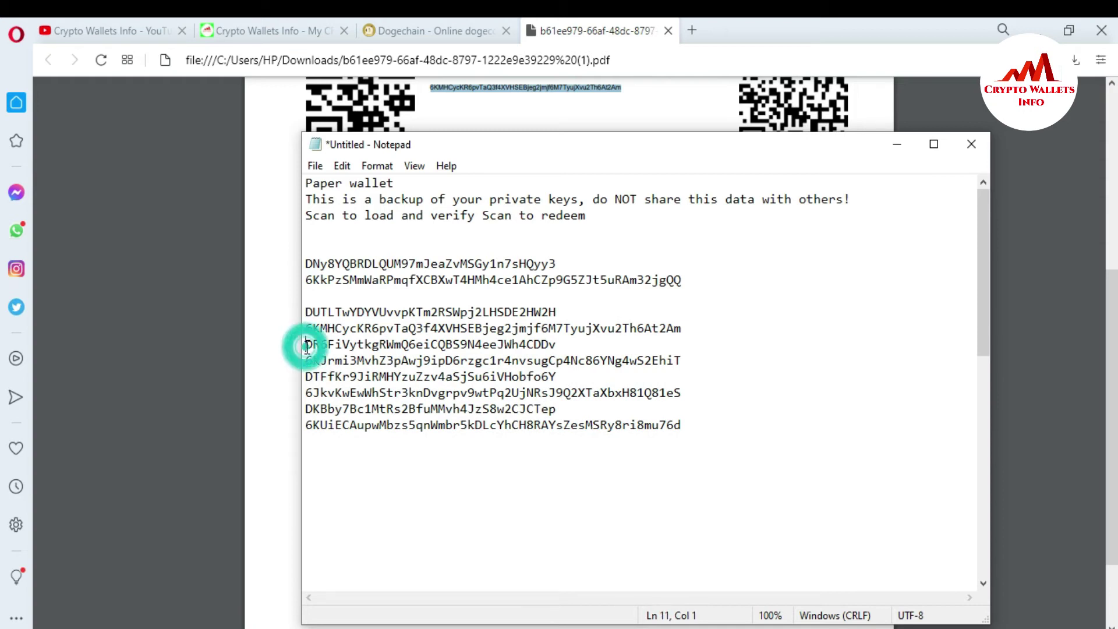
pyautogui.press('Return')
pyautogui.click(305, 390)
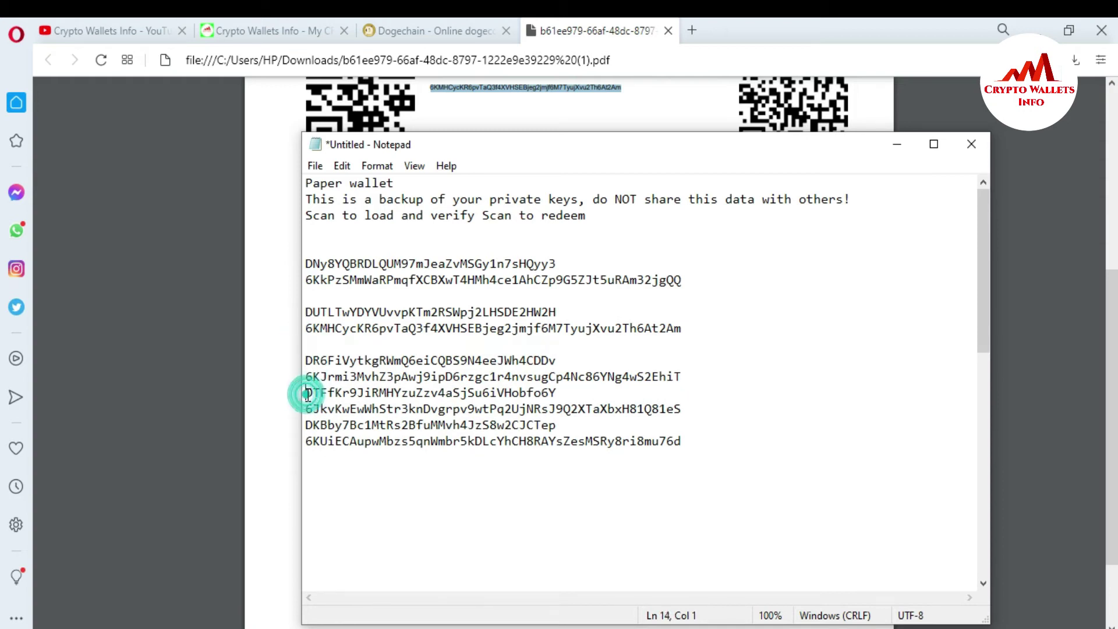
pyautogui.press('Return')
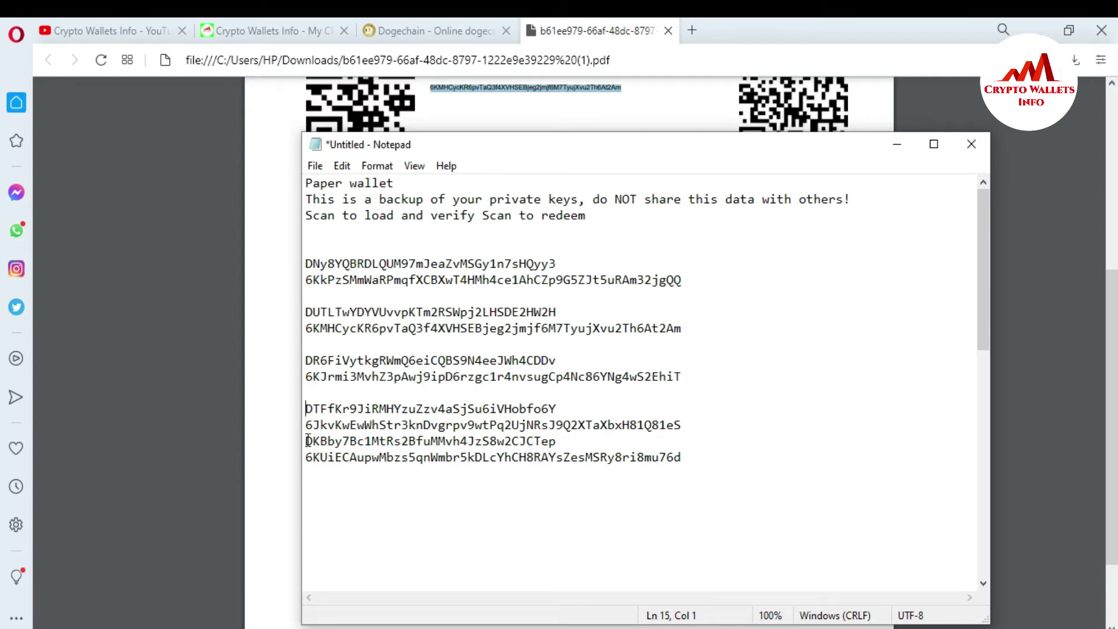
pyautogui.click(307, 440)
pyautogui.press('Return')
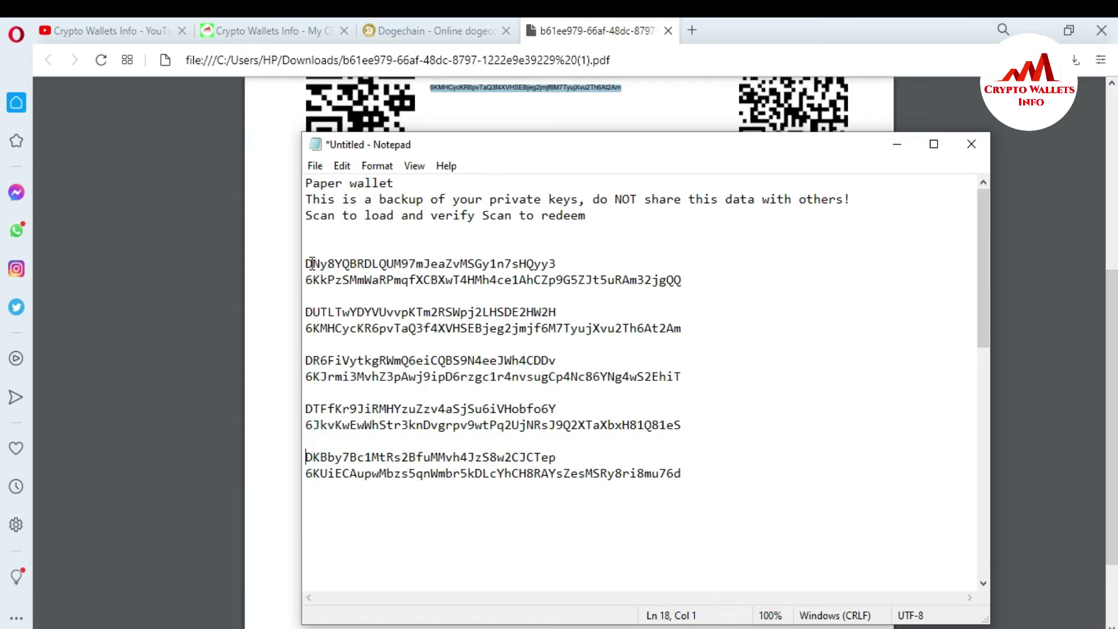
# Prefix the five address lines with 1-, 2-, 3-, 4- and 5-.
pyautogui.click(305, 264)
pyautogui.write('1')
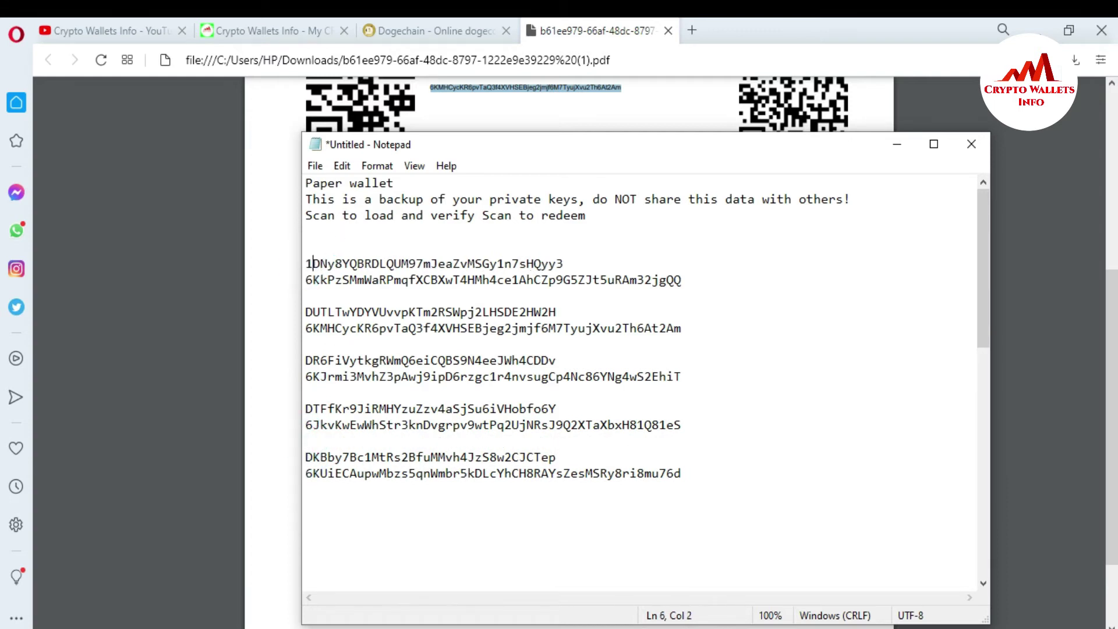
pyautogui.write('-')
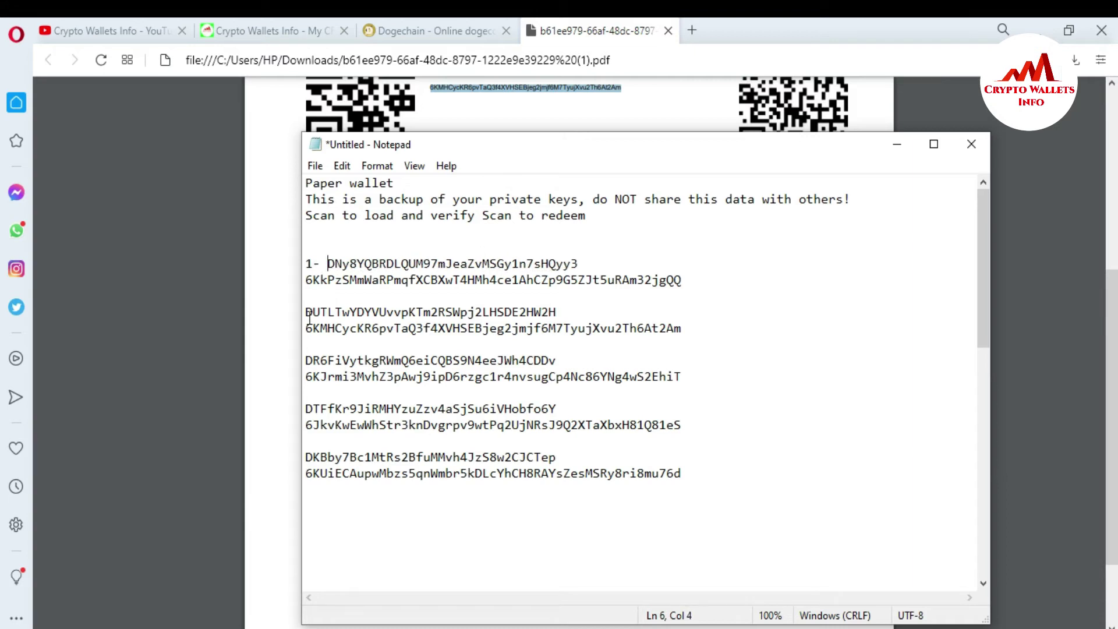
pyautogui.click(307, 313)
pyautogui.write('2')
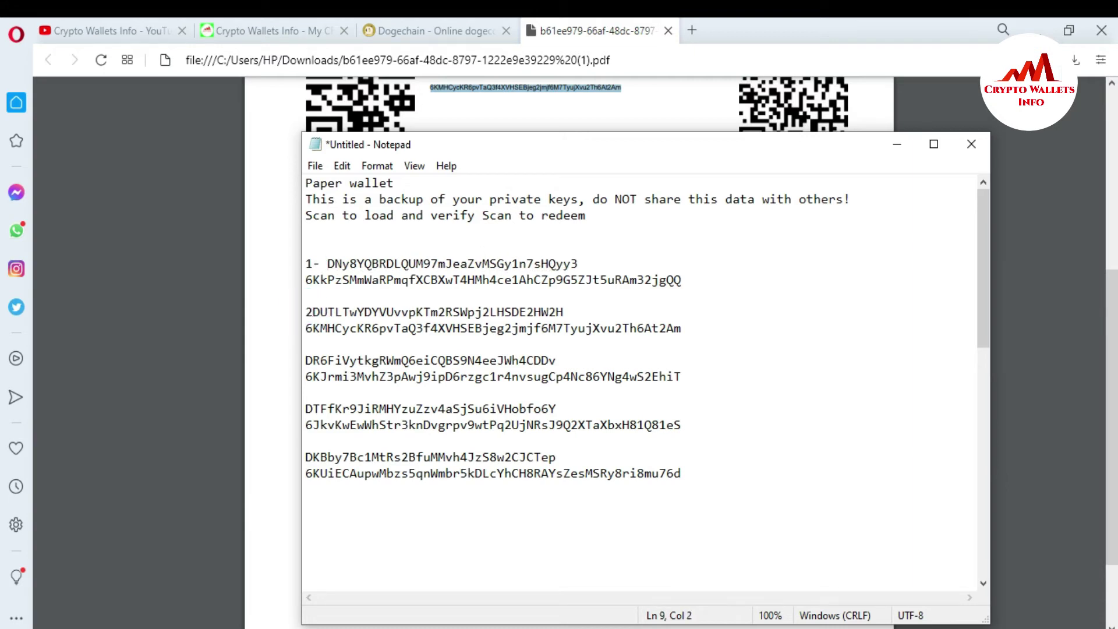
pyautogui.write('-')
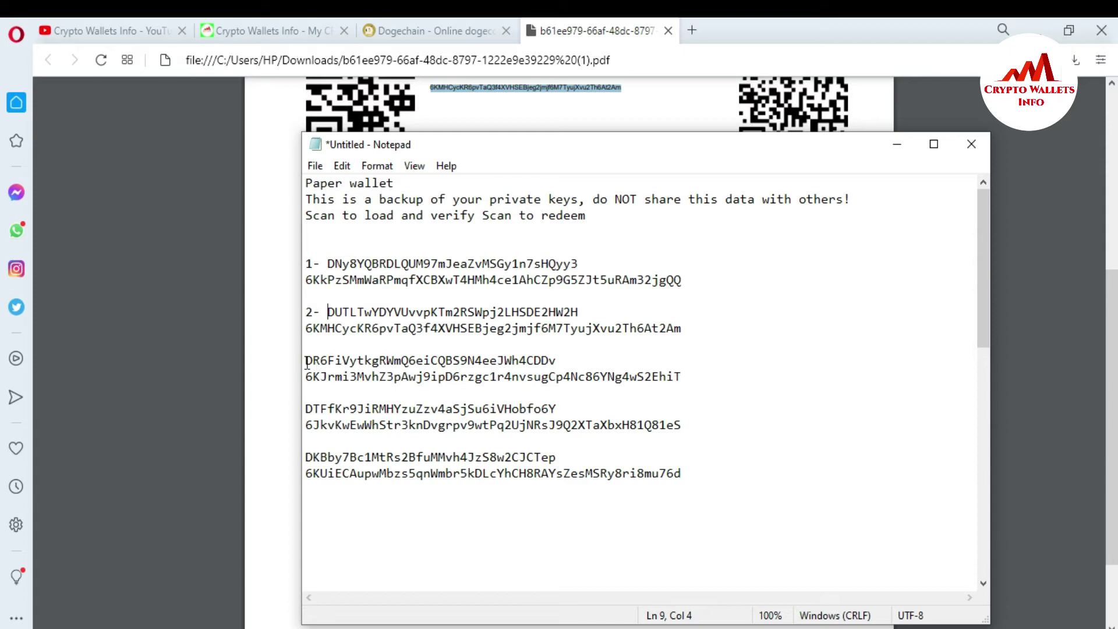
pyautogui.click(306, 361)
pyautogui.write('3')
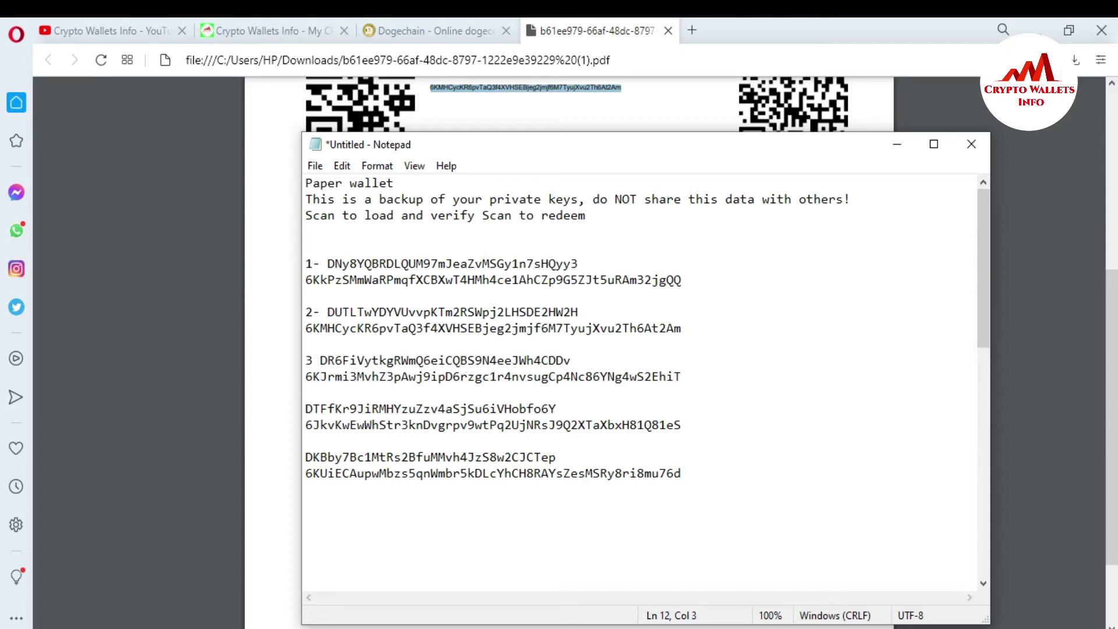
pyautogui.press('BackSpace')
pyautogui.write('-')
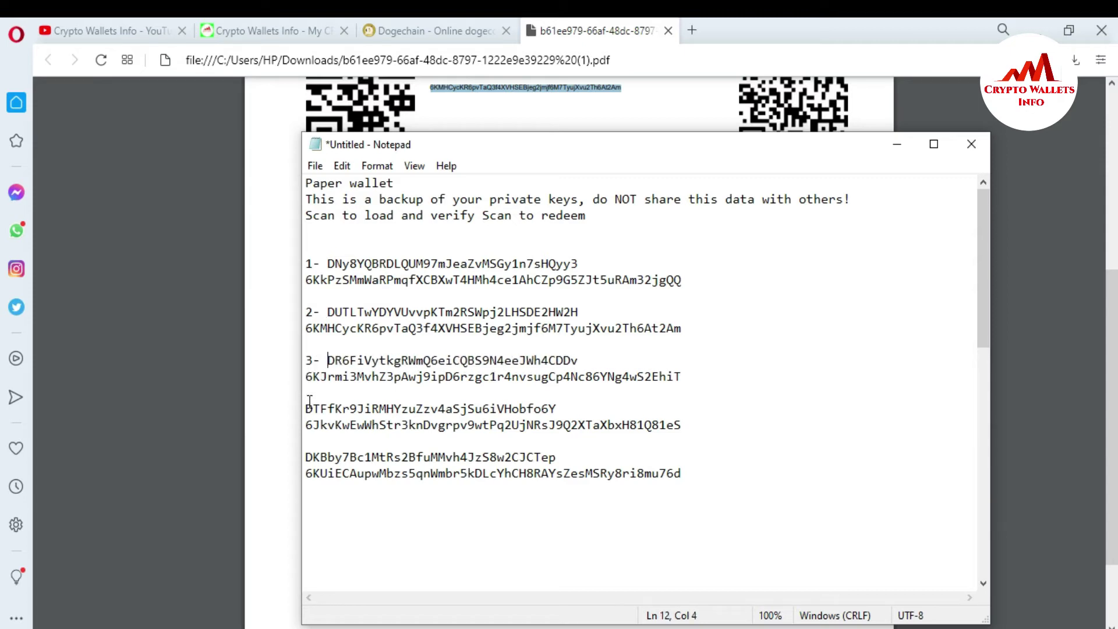
pyautogui.click(308, 406)
pyautogui.write('4')
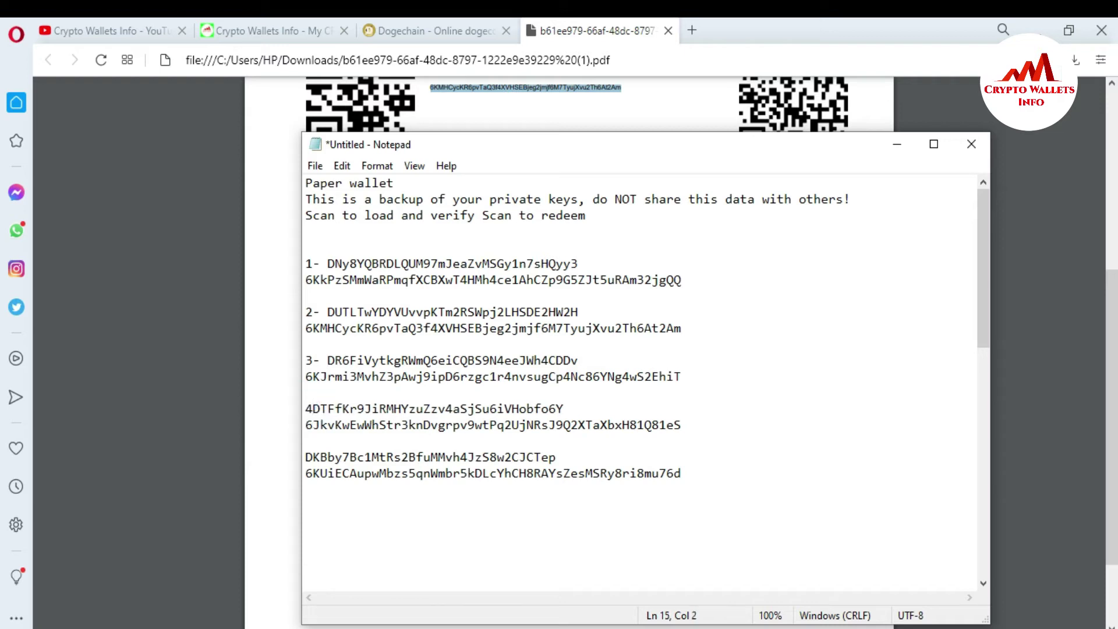
pyautogui.write('-')
pyautogui.click(307, 456)
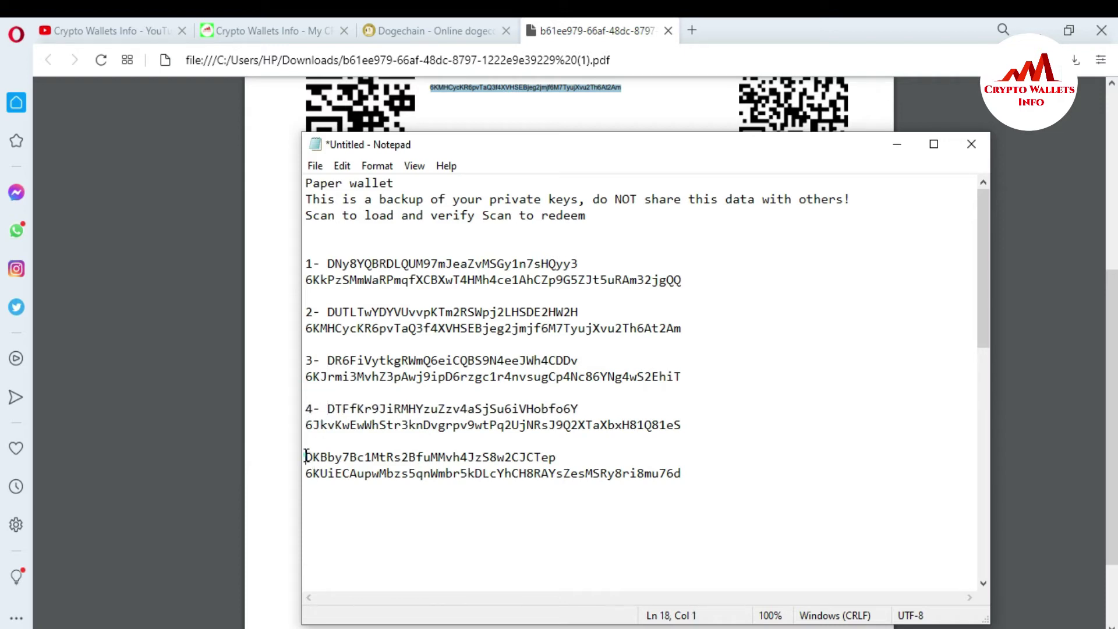
pyautogui.write('5')
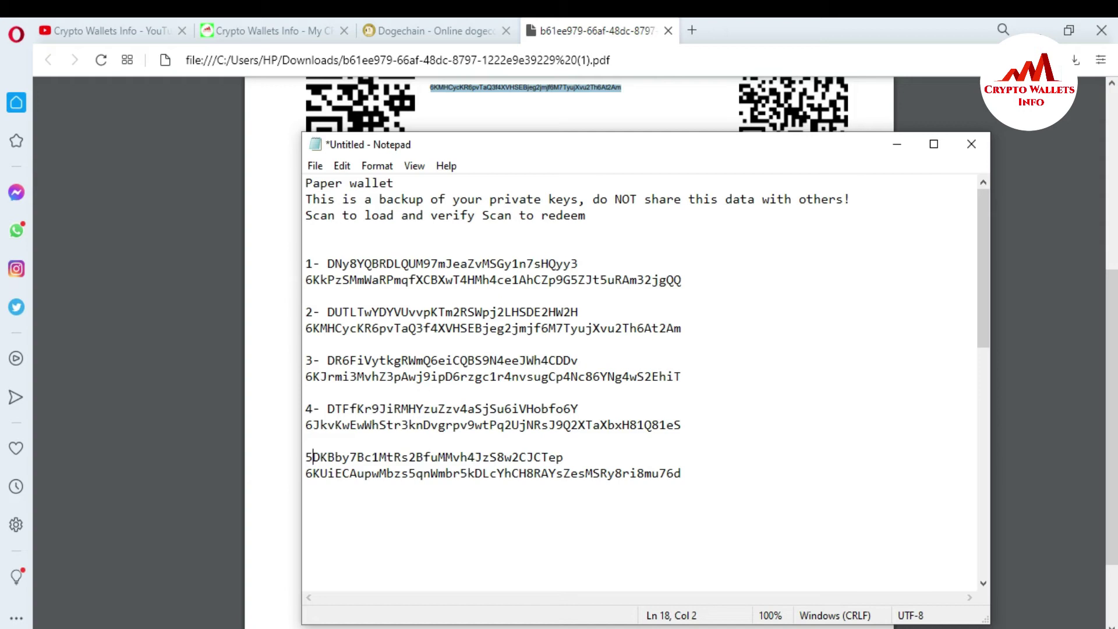
pyautogui.write('-')
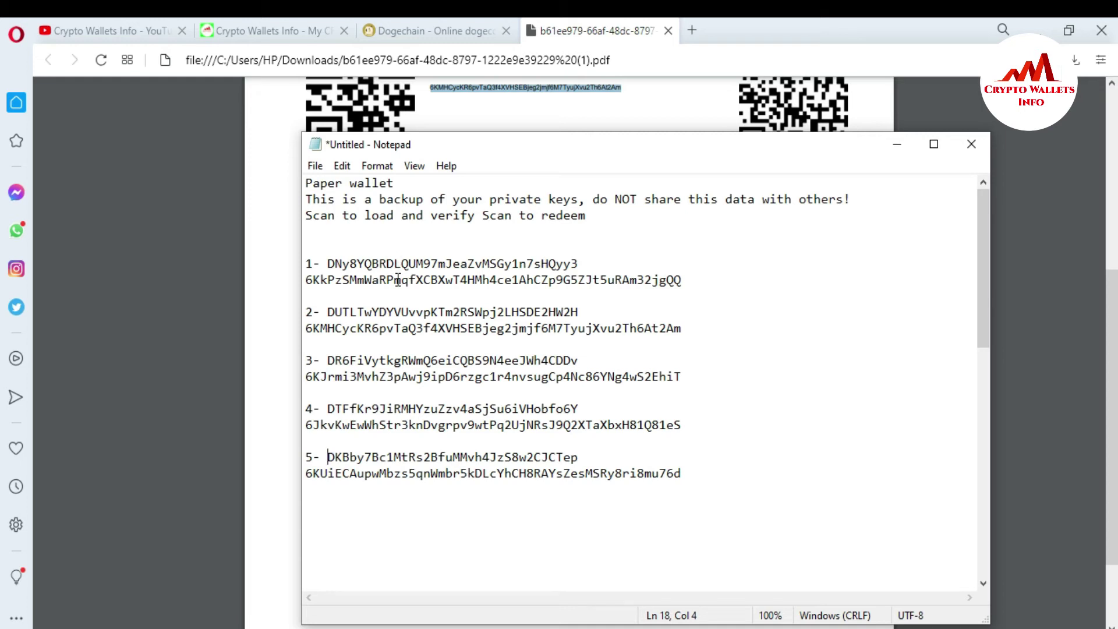
# Bring up Dogechain's Receive list of the wallet's five 0.00 DOGE addresses.
pyautogui.click(442, 29)
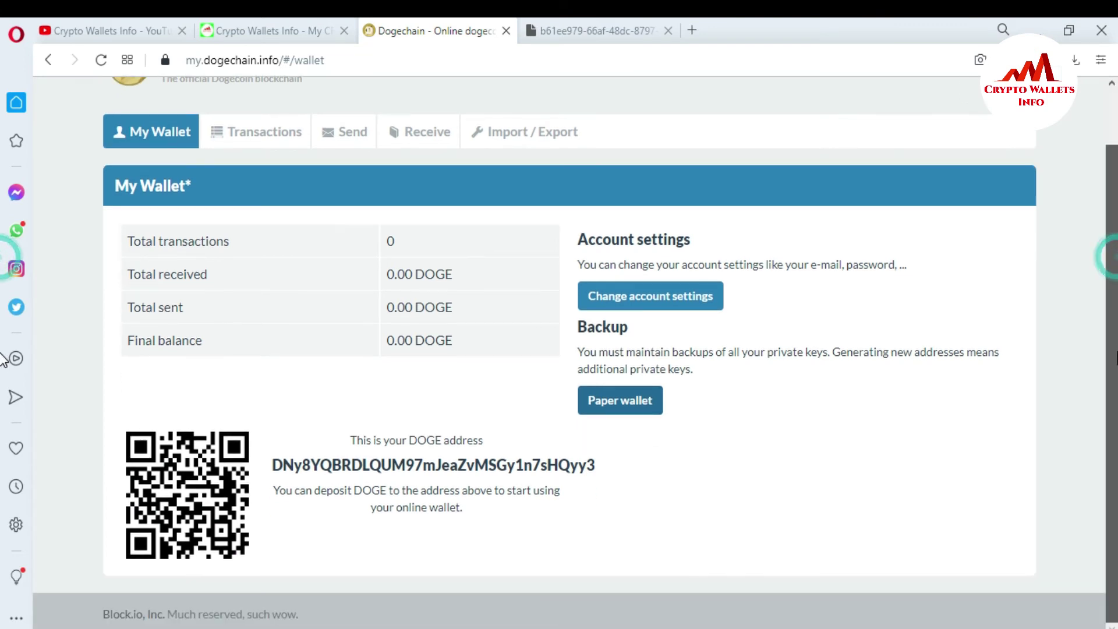
pyautogui.moveTo(1111, 249); pyautogui.dragTo(1110, 303)
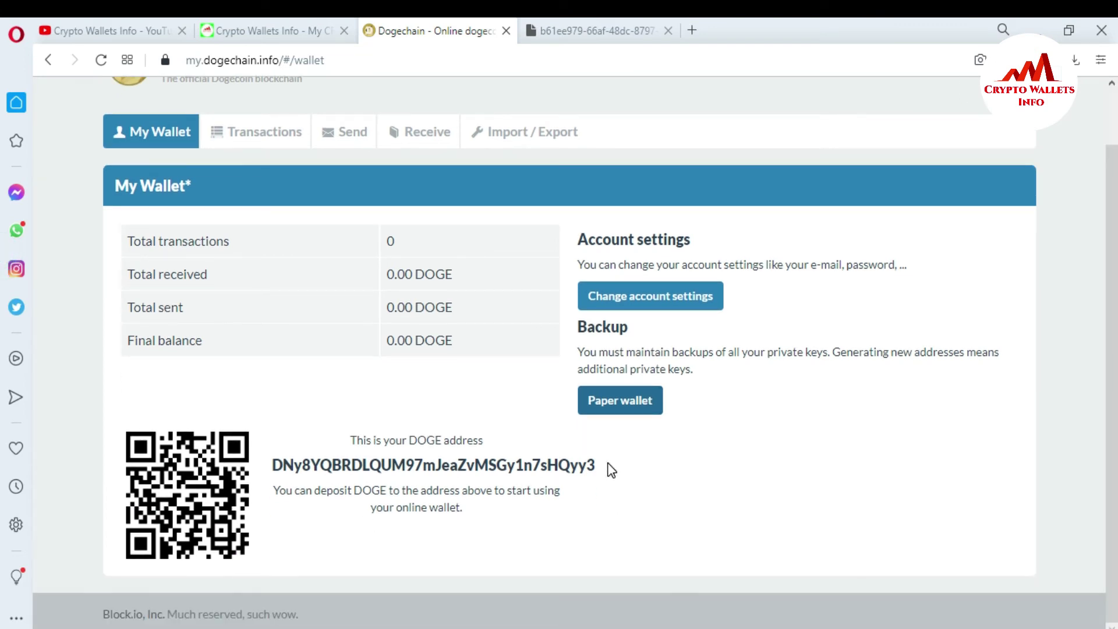
pyautogui.moveTo(607, 463); pyautogui.dragTo(560, 455)
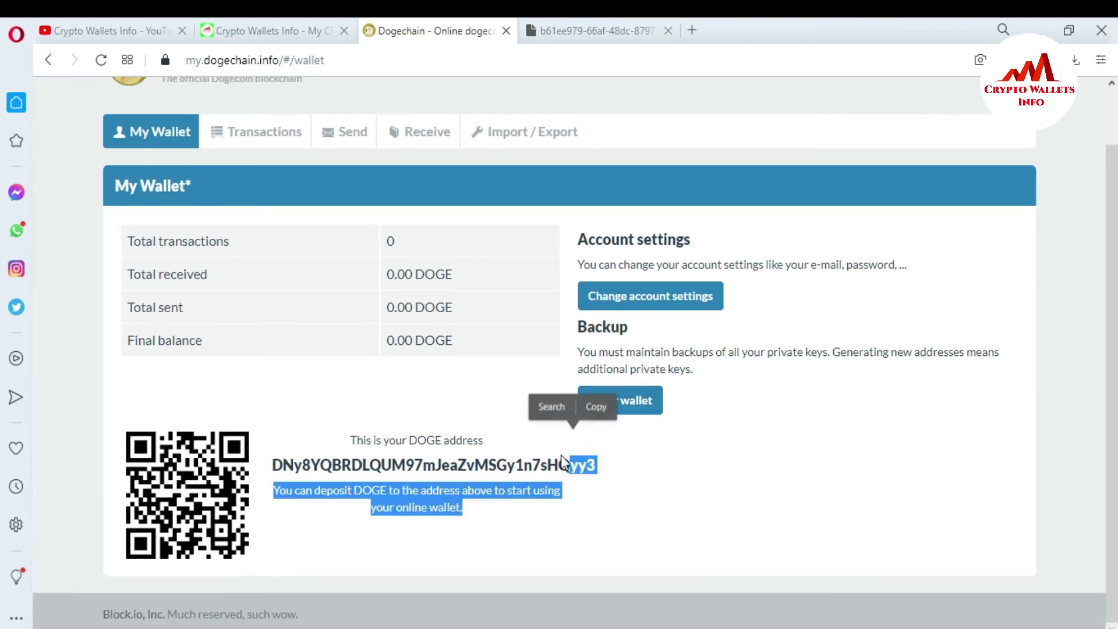
pyautogui.click(430, 139)
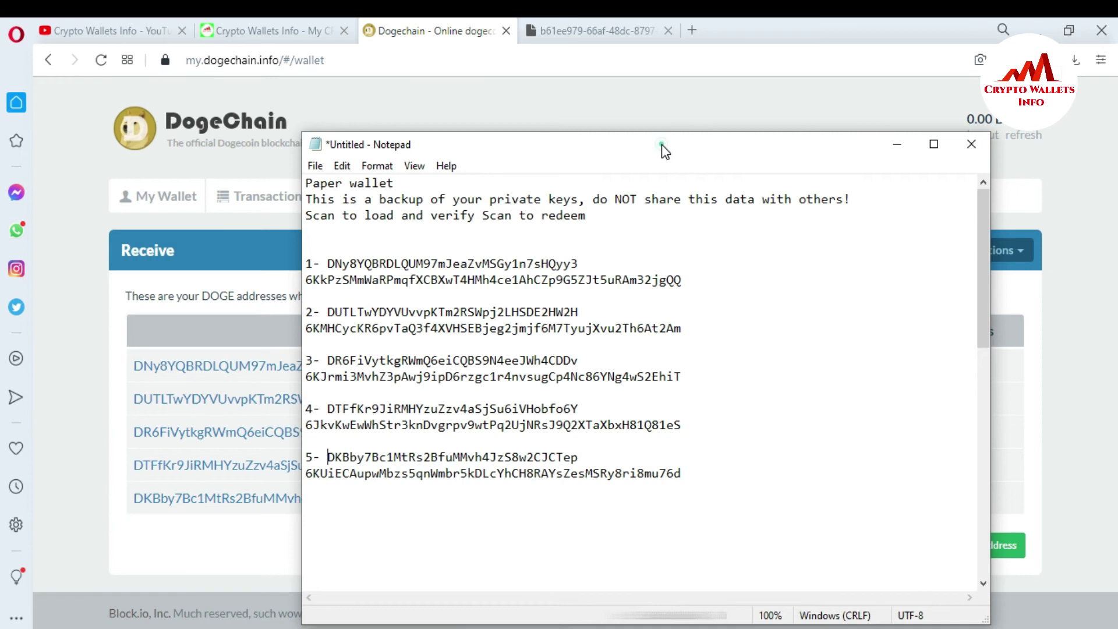
# Compare the Receive addresses against the first numbered pair in Notepad, then hide Notepad.
pyautogui.moveTo(662, 145); pyautogui.dragTo(785, 246)
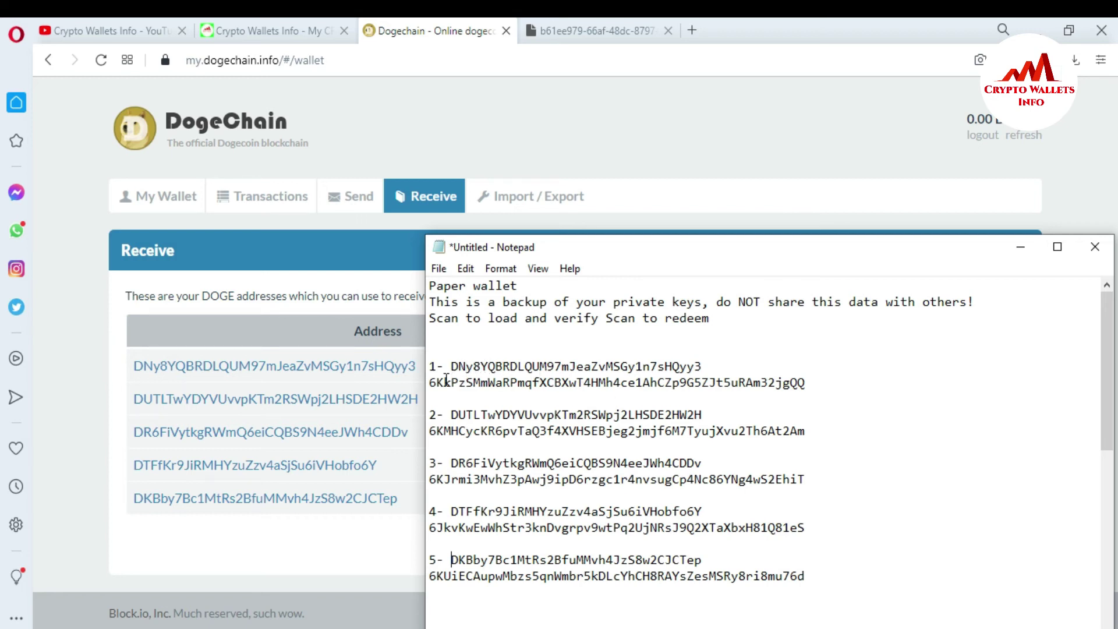
pyautogui.moveTo(445, 379); pyautogui.dragTo(429, 383)
pyautogui.moveTo(793, 382); pyautogui.dragTo(805, 382)
pyautogui.click(1025, 249)
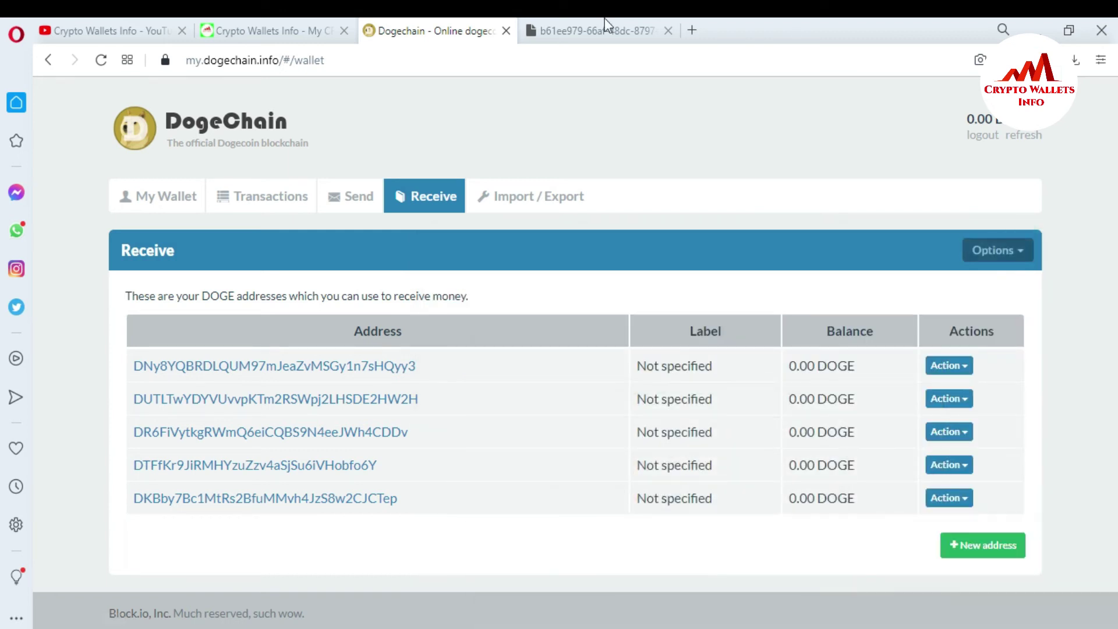
# Review the paper wallet PDF's address rows, then return to the Crypto Wallets Info YouTube channel.
pyautogui.click(586, 21)
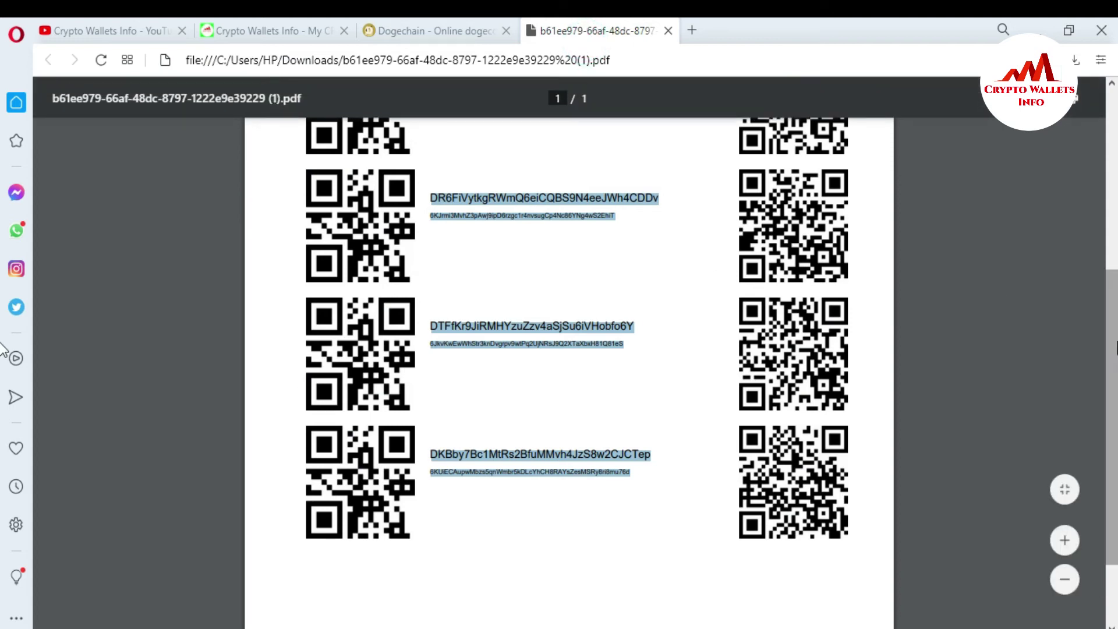
pyautogui.click(1073, 310)
pyautogui.scroll(5, 3, 163)
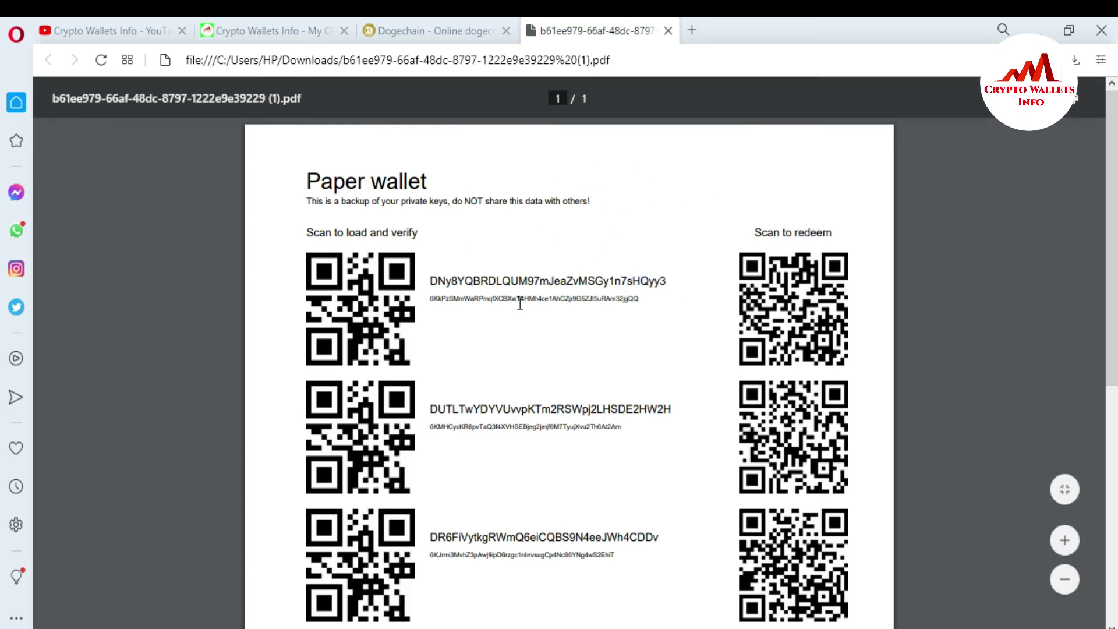
pyautogui.scroll(-1, 3, 211)
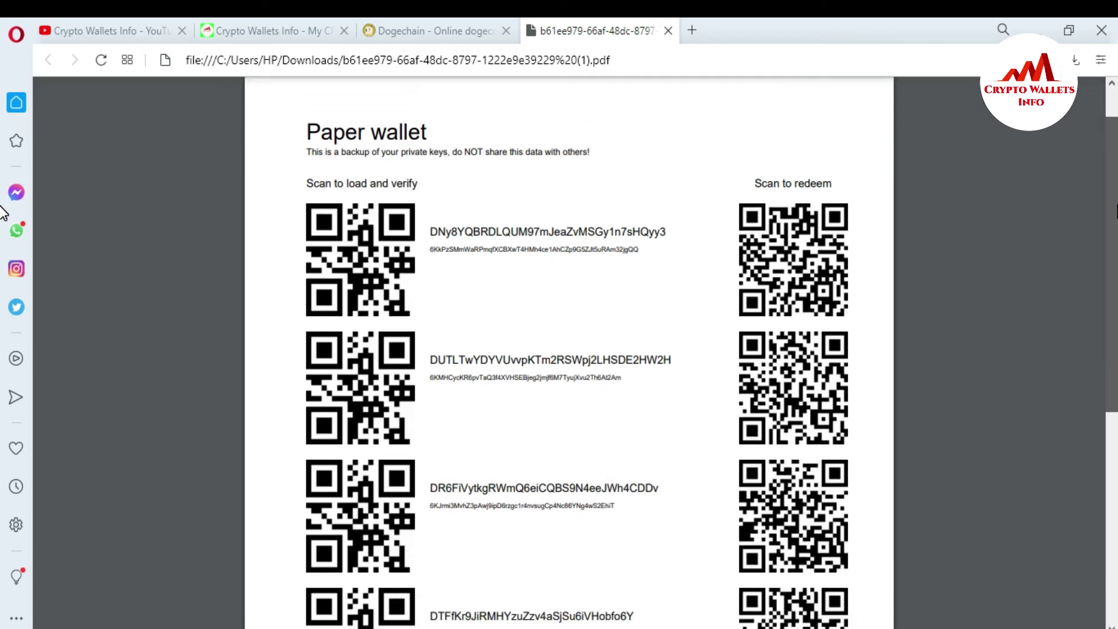
pyautogui.scroll(-1, 3, 213)
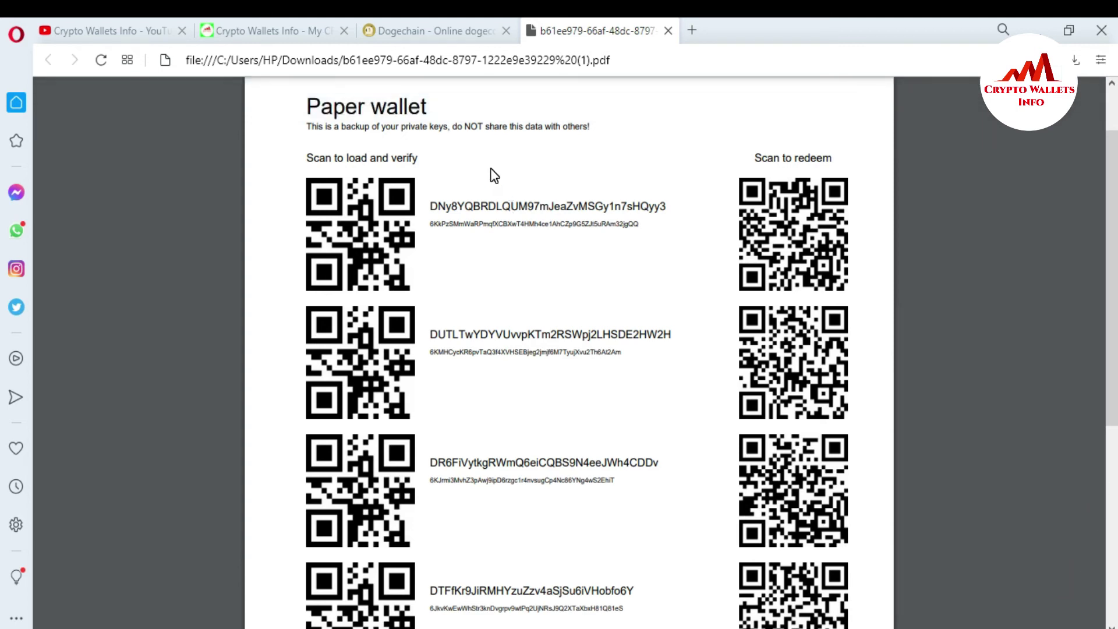
pyautogui.click(89, 20)
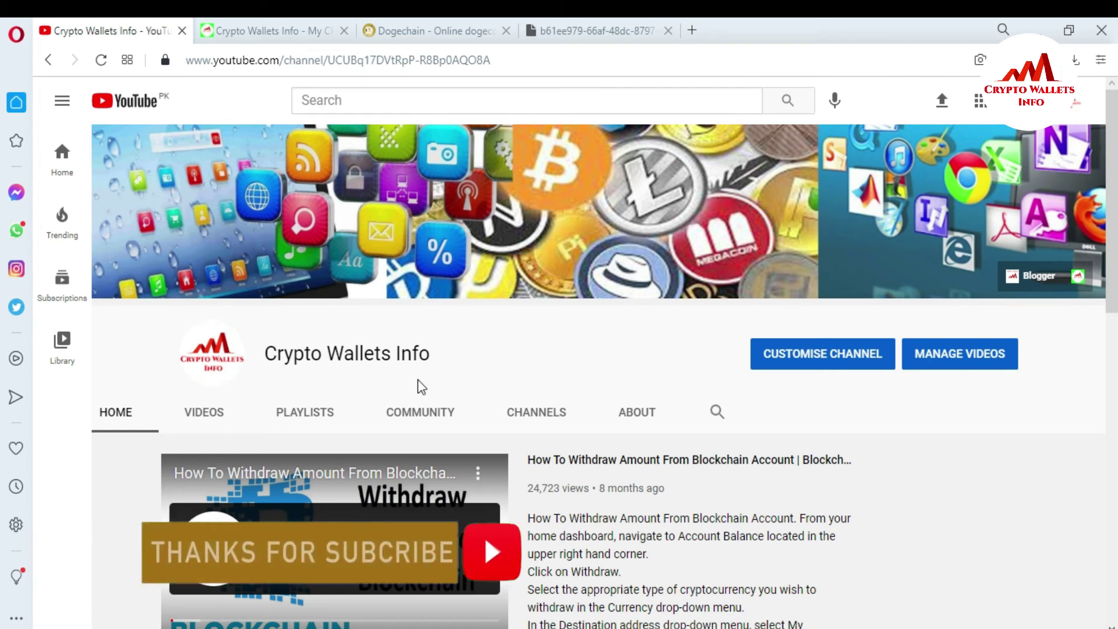
# Show the 'How To Create Multiple Wallet in Dogecoin Wallet' post with its ALL COINS dropdown.
pyautogui.click(255, 24)
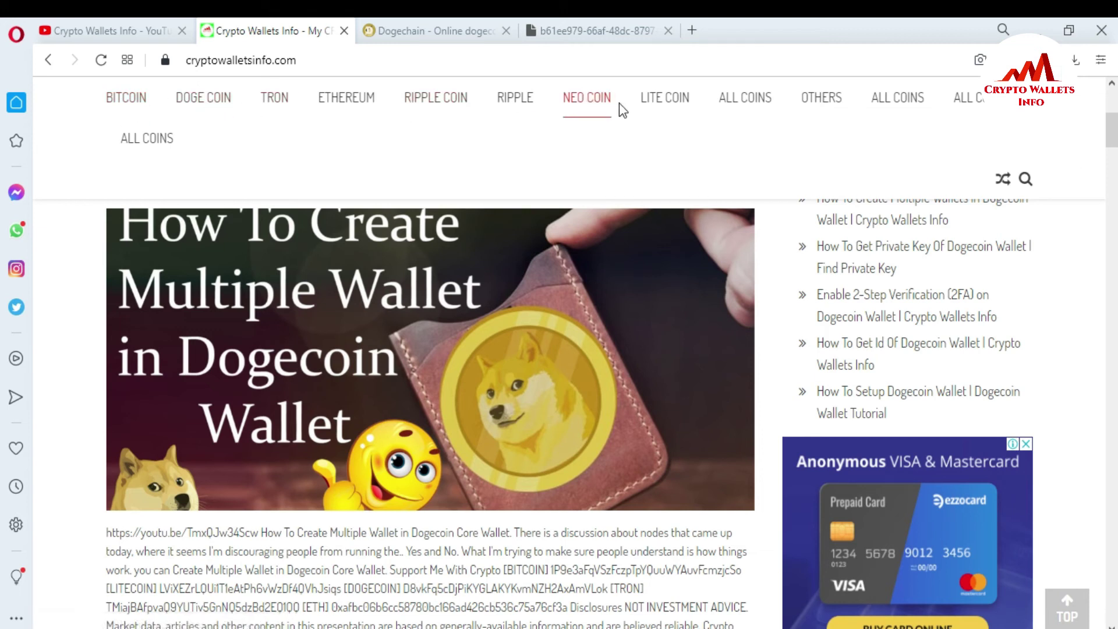
pyautogui.moveTo(736, 104)
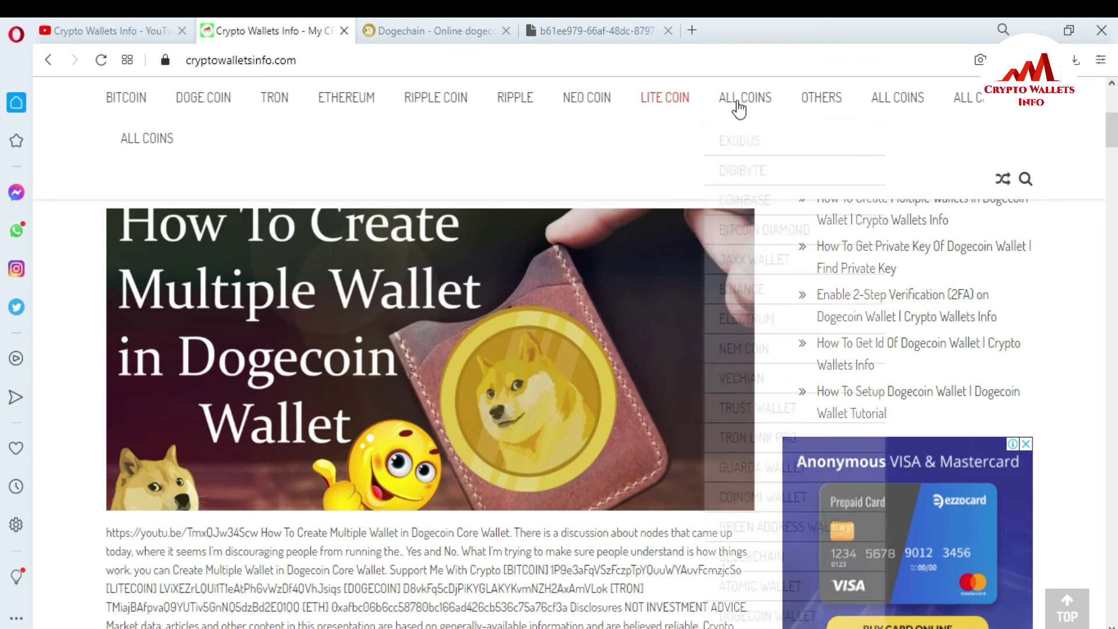